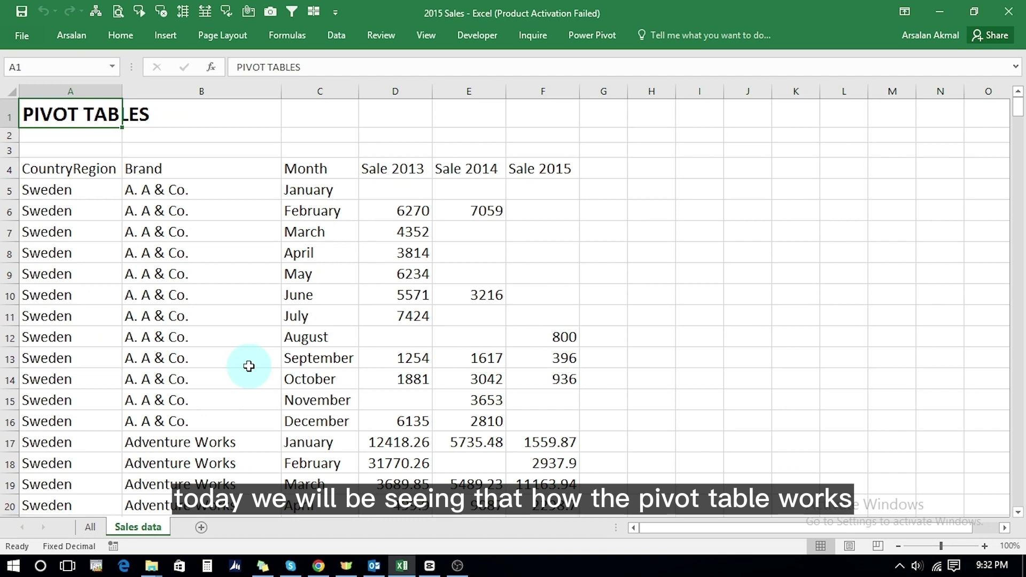
- Examine the header row of the sales data, from CountryRegion, Brand and Month to the Sale 2013–2015 columns
key("Down")
key("Down")
key("Down")
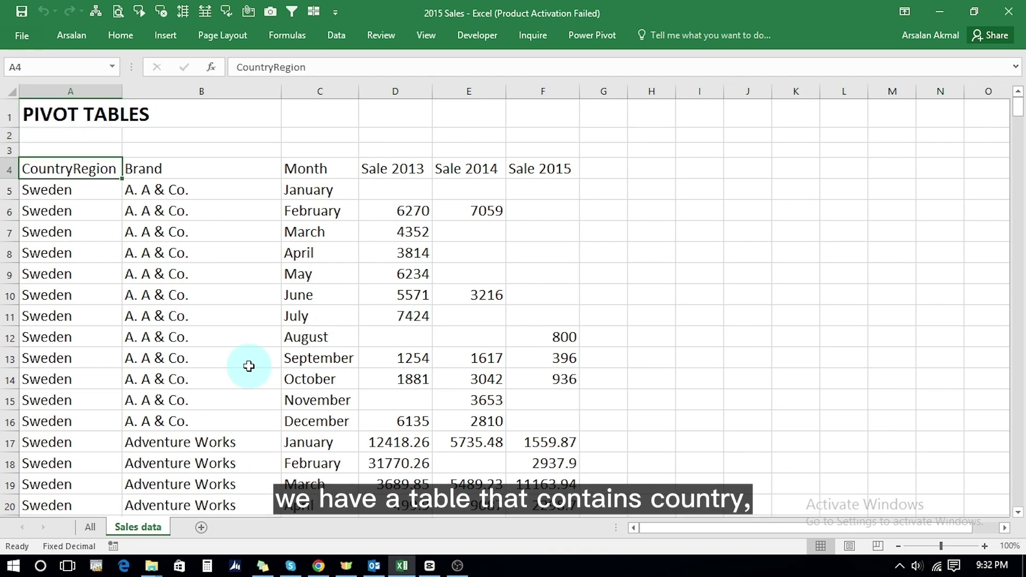
key("Right")
key("Right")
key("Right")
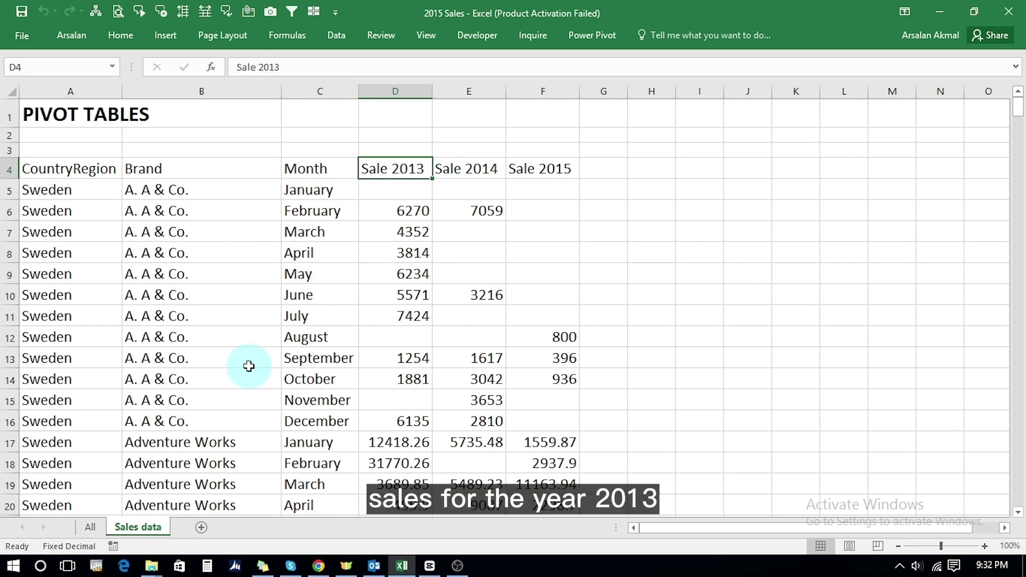
key("Right")
key("Right")
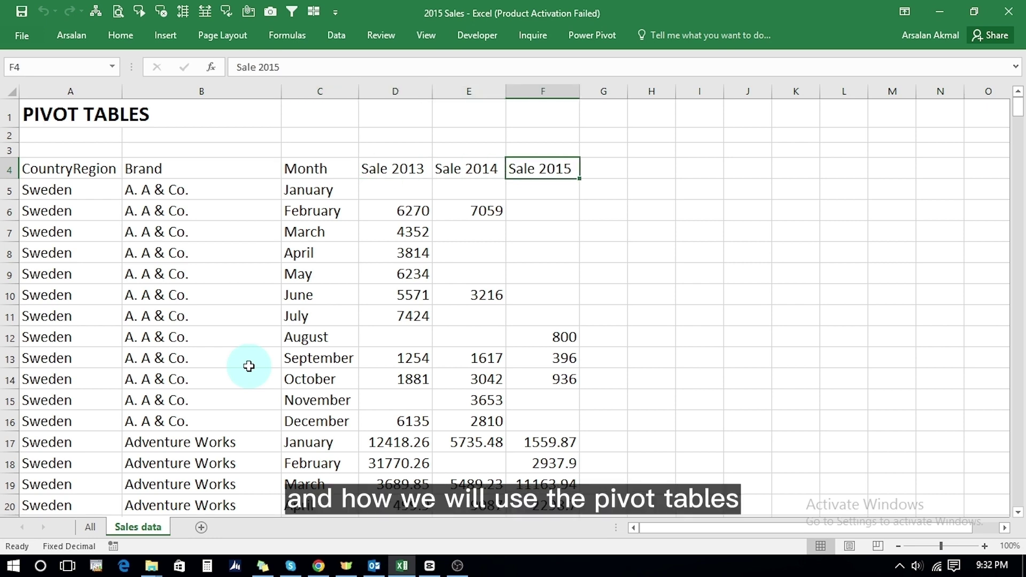
key("Left")
key("Left")
key("Home")
key("Right")
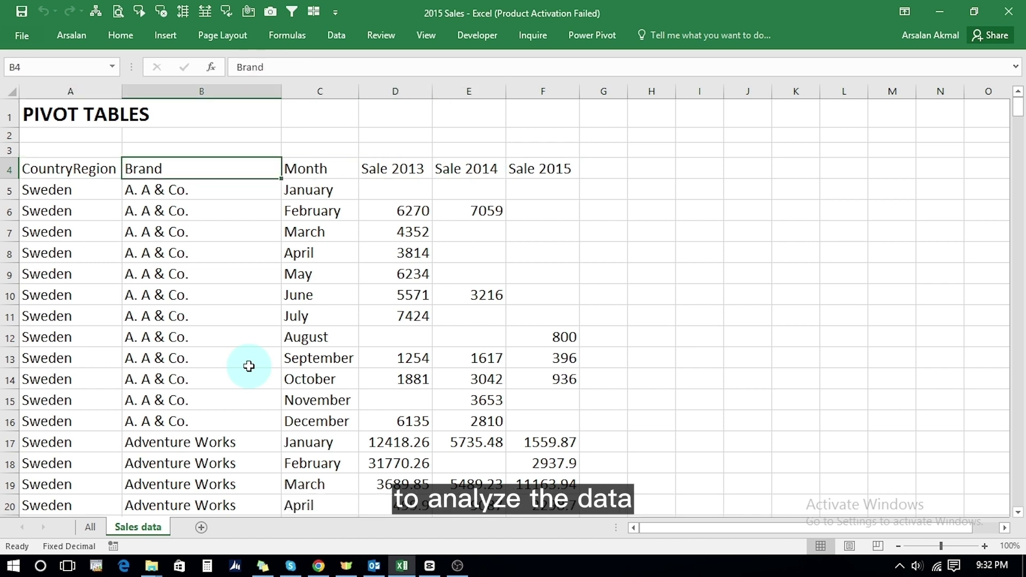
- Convert the sales data range A4:F386 into a table with headers
key("Left")
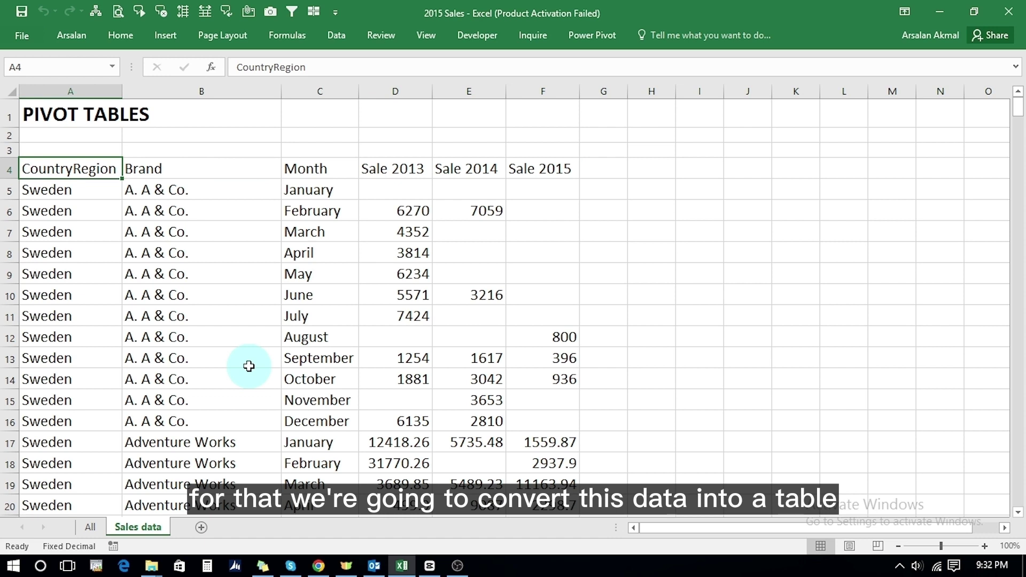
left_click(162, 34)
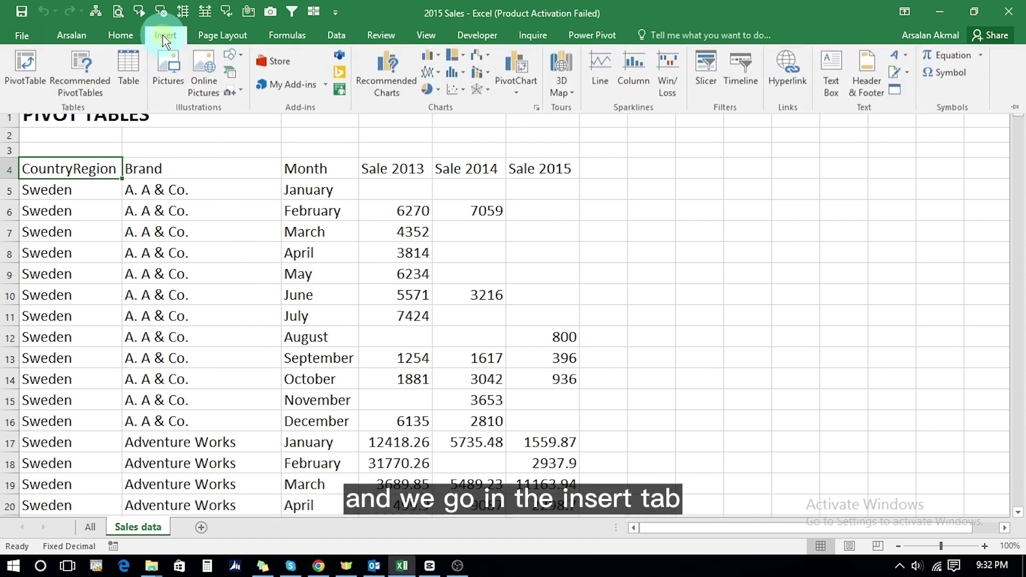
left_click(129, 84)
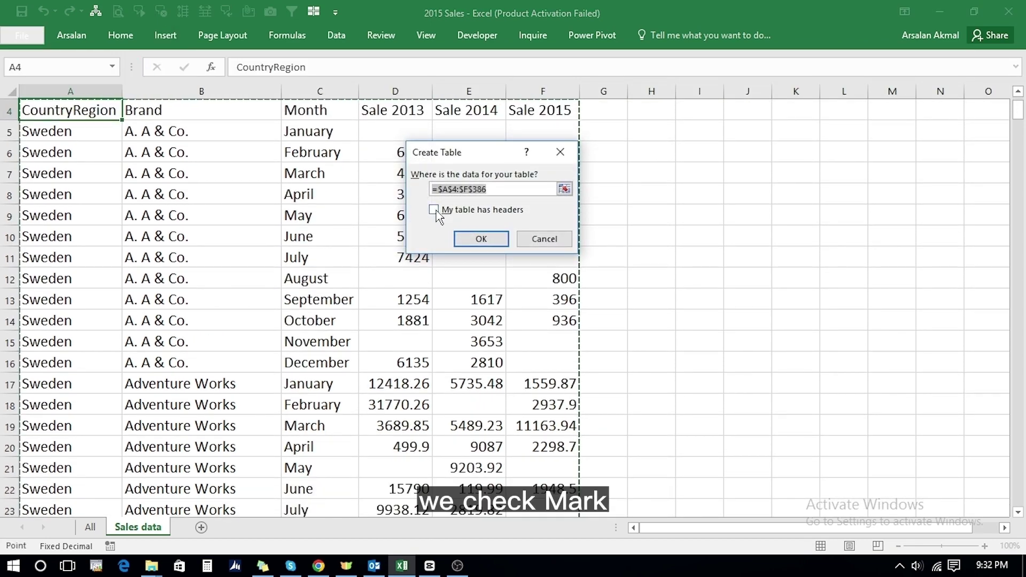
left_click(435, 209)
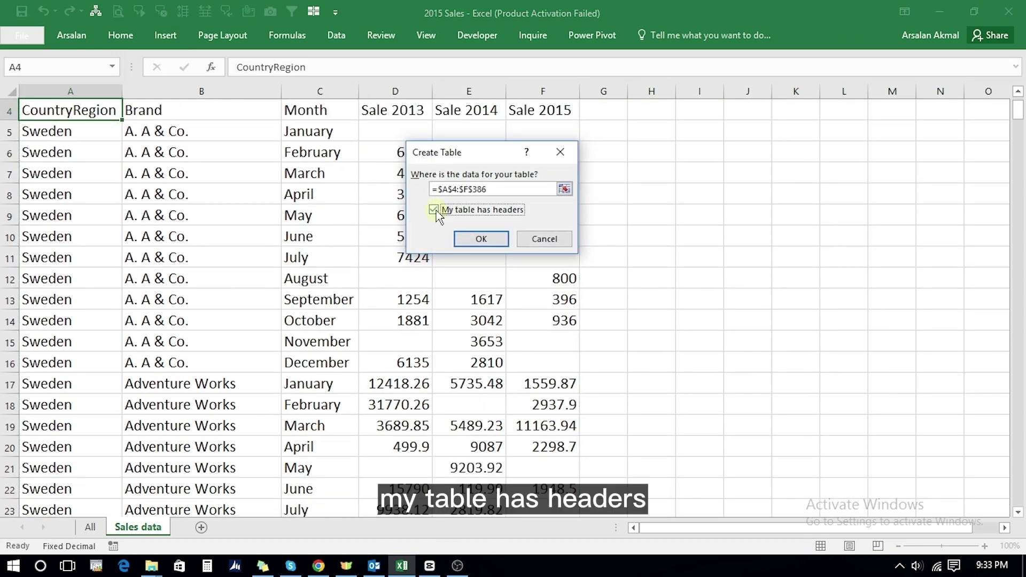
left_click(472, 239)
key("Up")
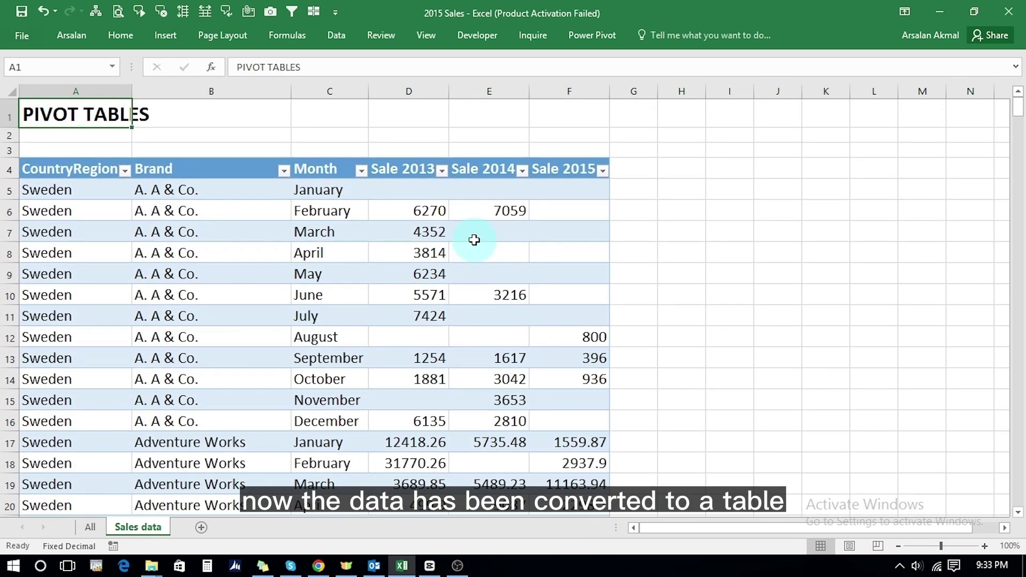
- Create a PivotTable from the sales table on a new worksheet
key("Down")
key("Down")
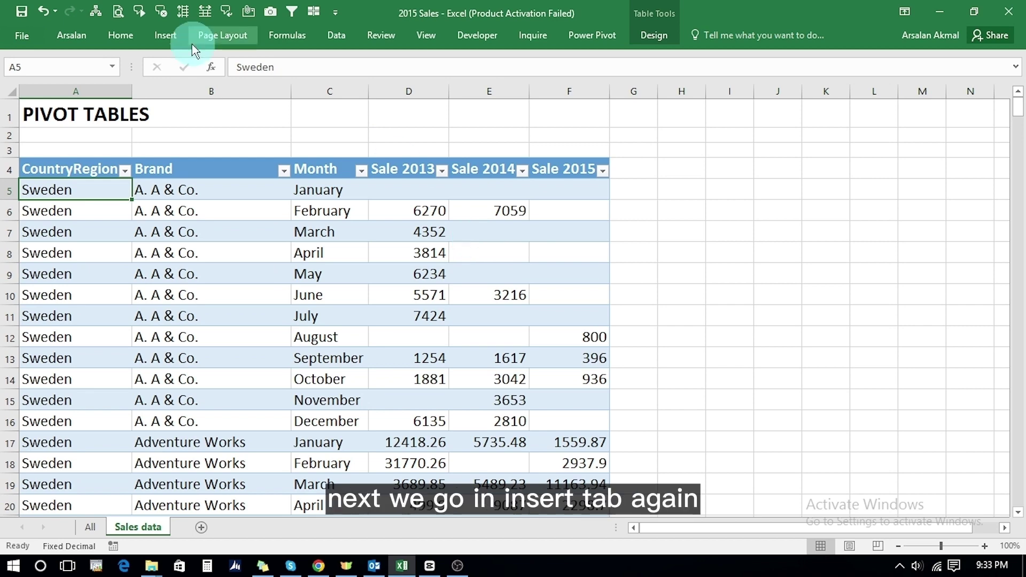
left_click(170, 42)
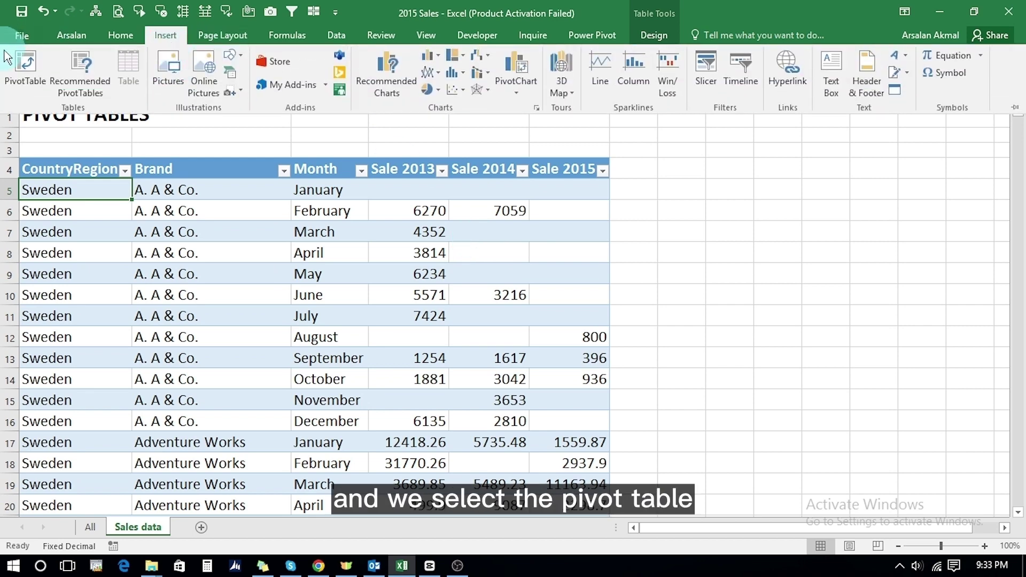
left_click(25, 68)
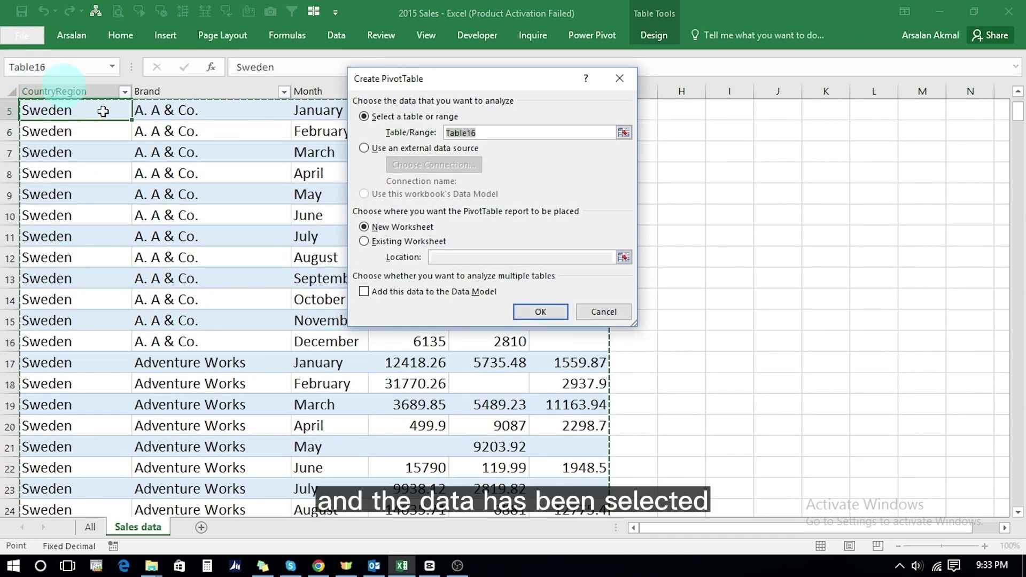
left_click(542, 311)
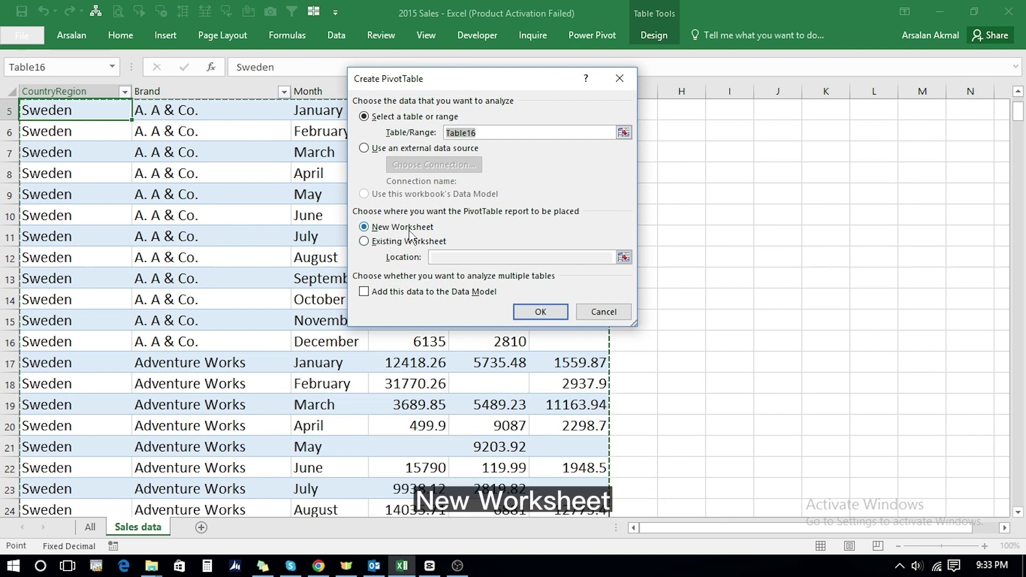
left_click(531, 315)
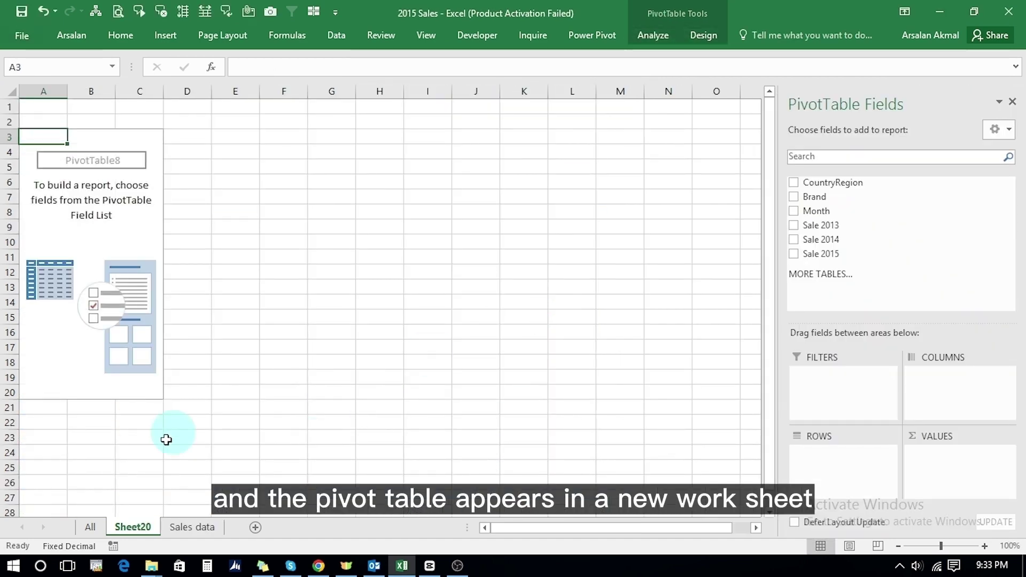
- Rename the new PivotTable worksheet as "Pivot Table"
double_click(133, 528)
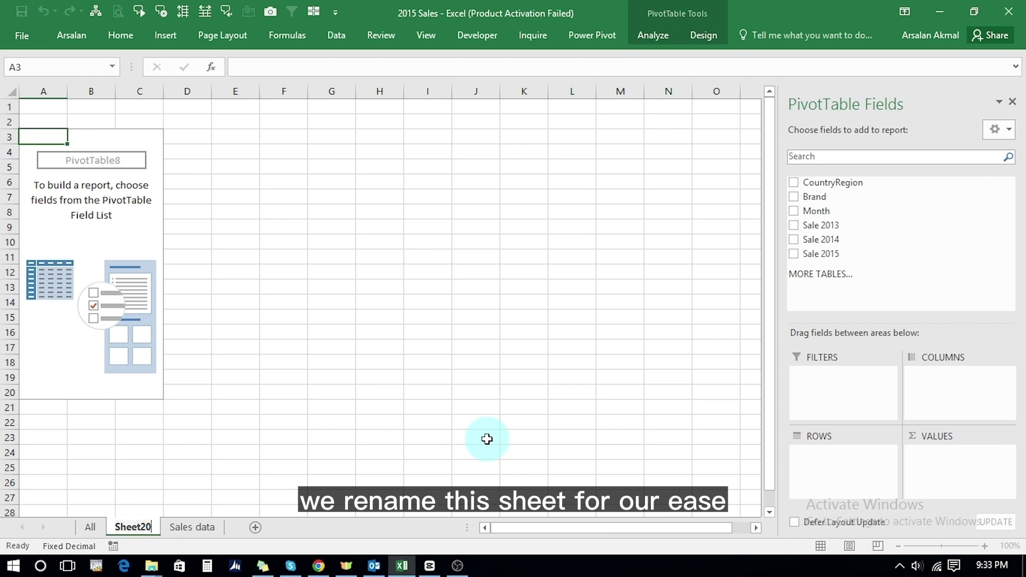
key("BackSpace")
key("BackSpace")
key("BackSpace")
key("BackSpace")
key("BackSpace")
key("BackSpace")
type("Pivot Table")
key("Return")
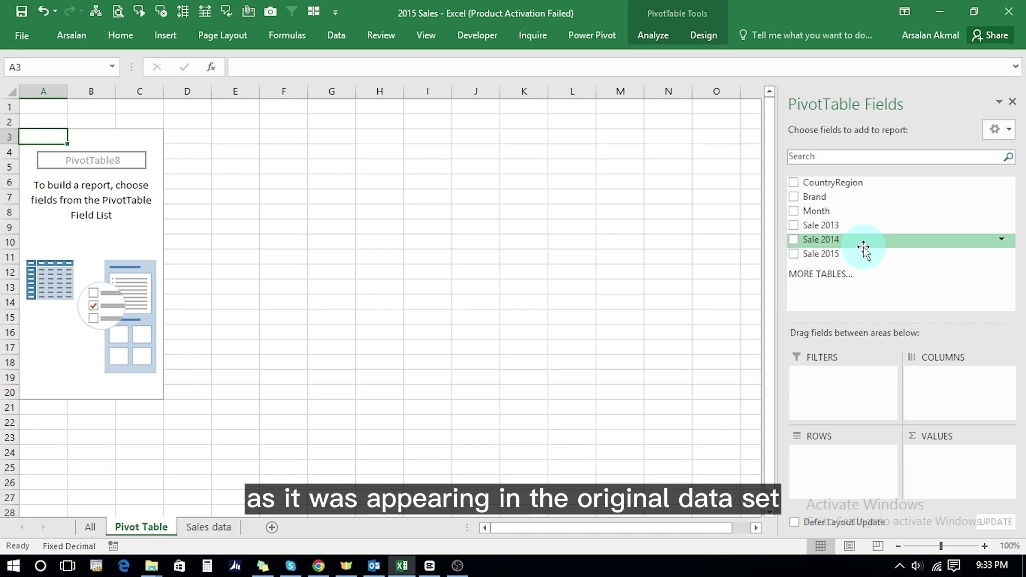
- Add CountryRegion and Brand as PivotTable rows and place Sale 2013 in the values area
left_click(793, 183)
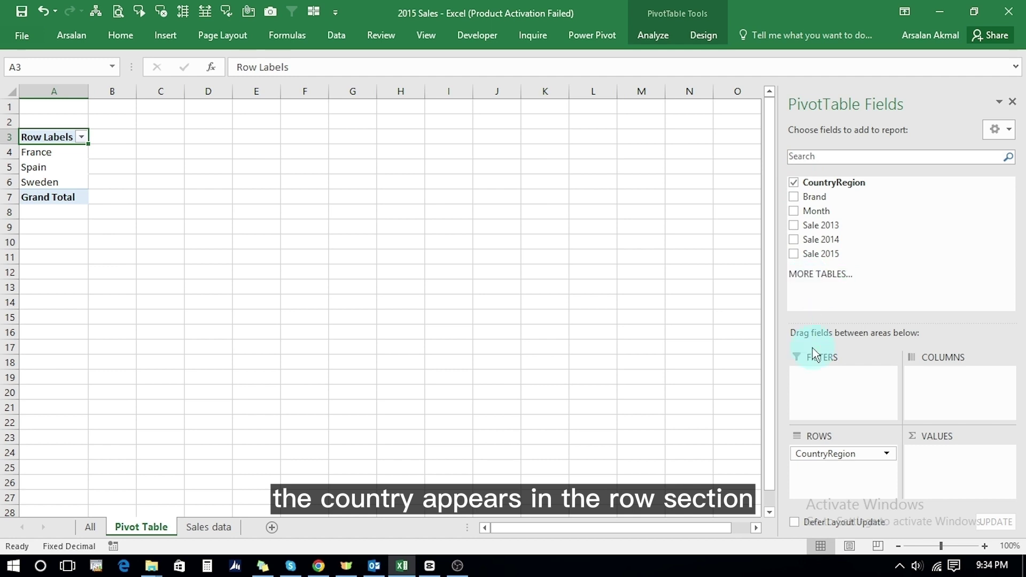
left_click(793, 197)
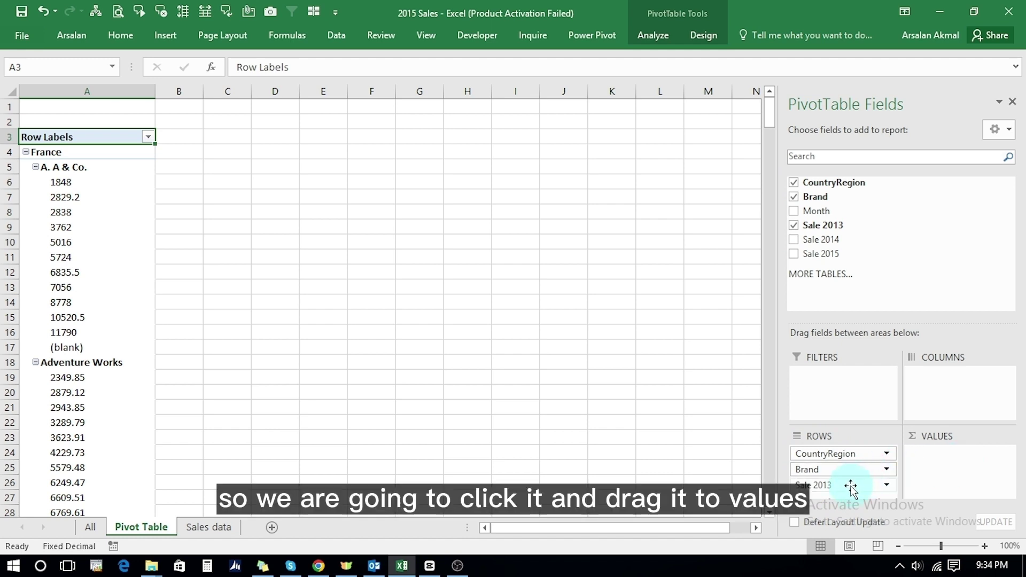
left_click_drag(850, 487, 942, 465)
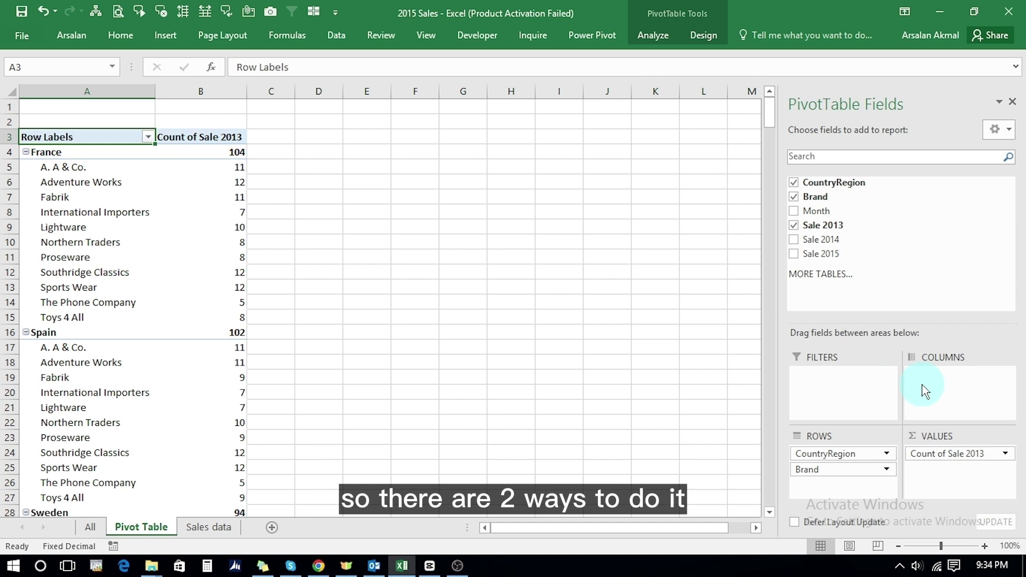
- Change the Sale 2013 value field to be summarized by Sum
left_click(1005, 453)
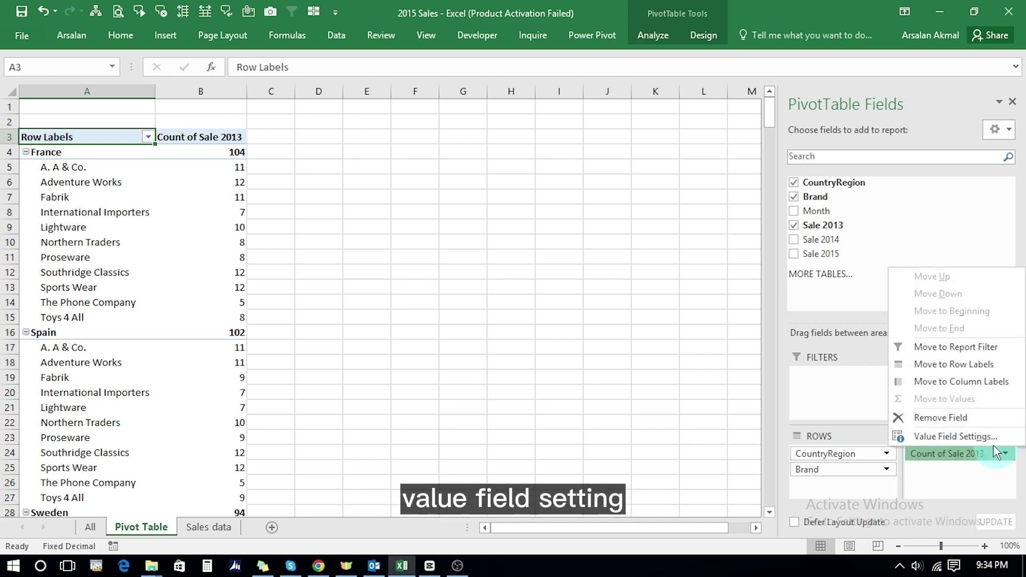
left_click(973, 437)
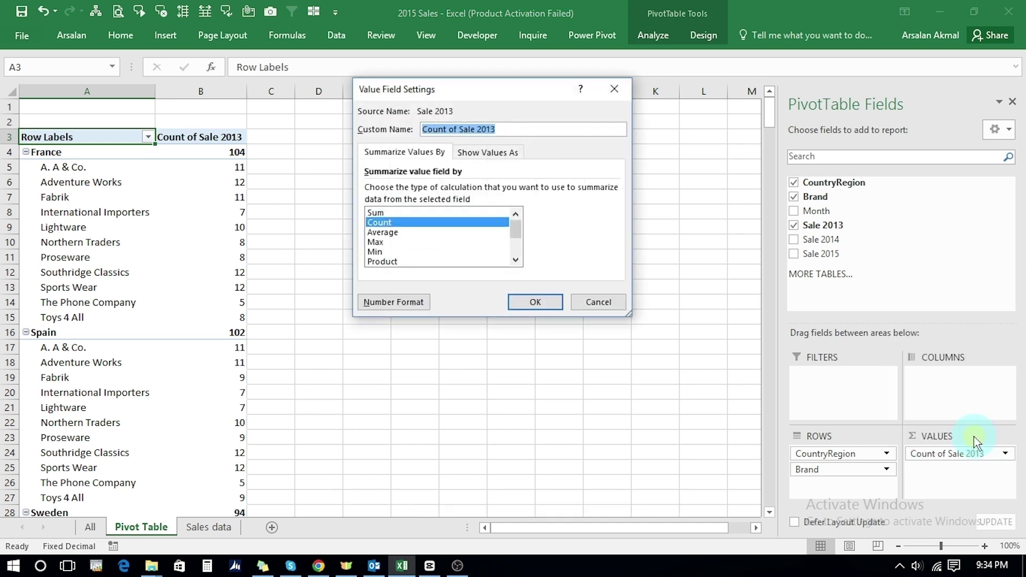
left_click(452, 213)
left_click(532, 302)
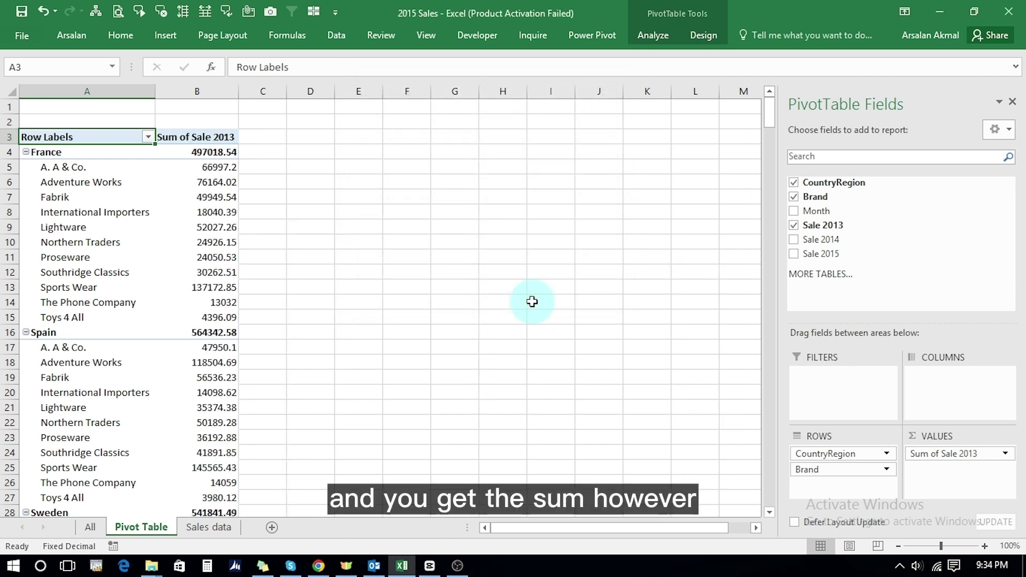
- Add the Sale 2014 field to the PivotTable and place it in the values area
left_click(794, 241)
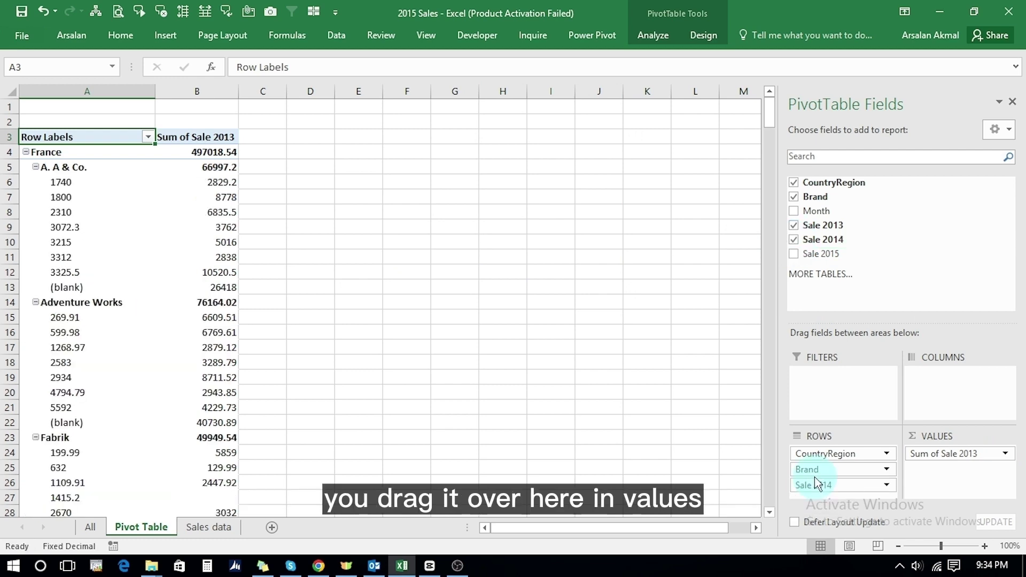
left_click_drag(815, 484, 933, 473)
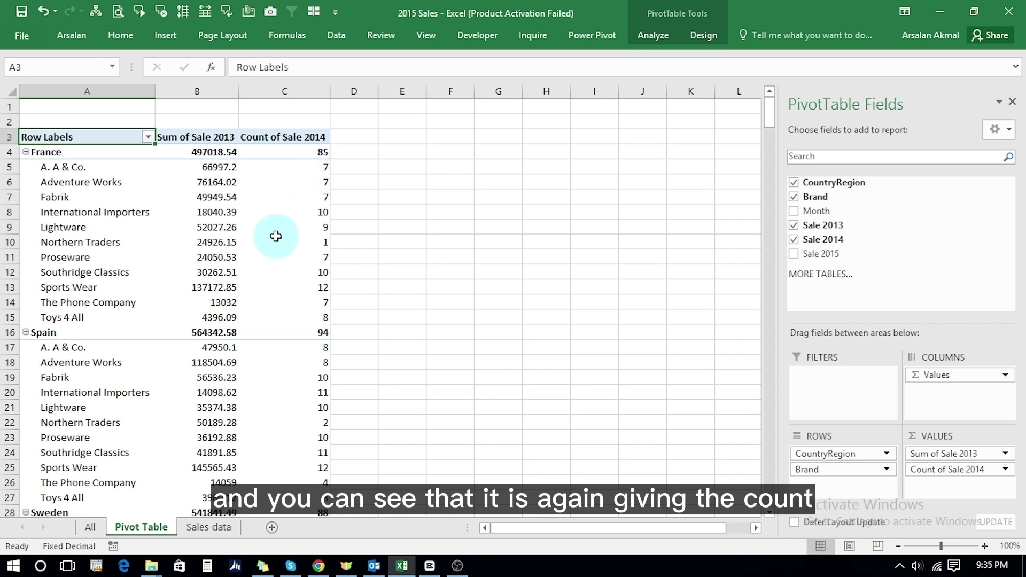
mouse_move(276, 236)
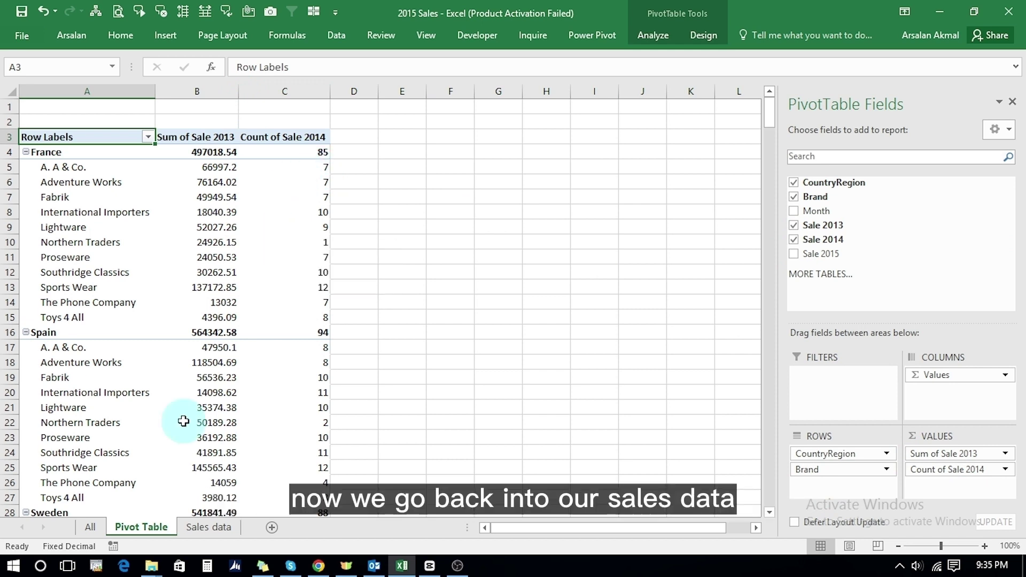
- Examine the empty cells in the Sale 2013, Sale 2014 and Sale 2015 columns on the Sales data sheet
mouse_move(184, 422)
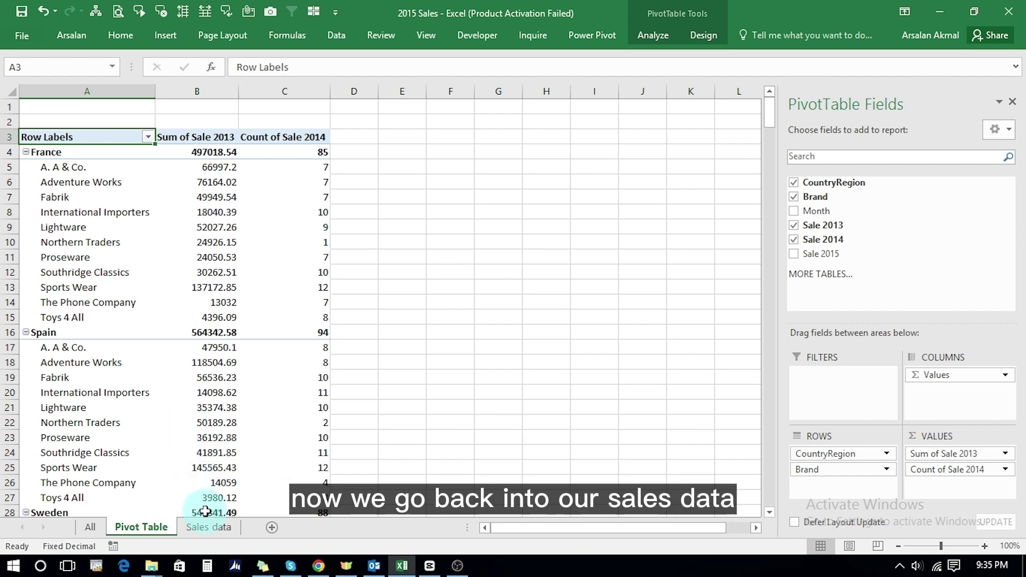
left_click(210, 528)
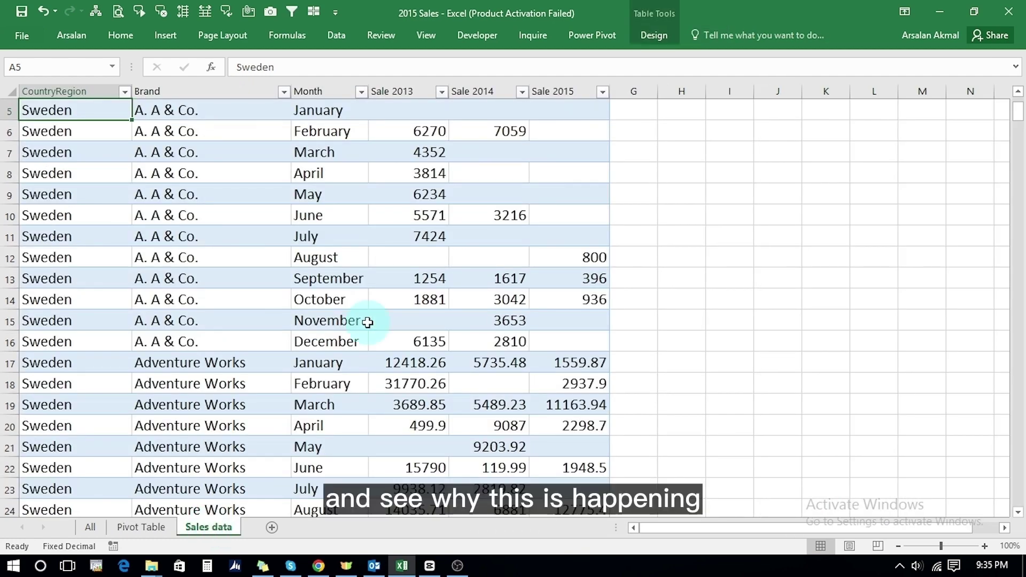
key("ctrl+Home")
left_click(407, 194)
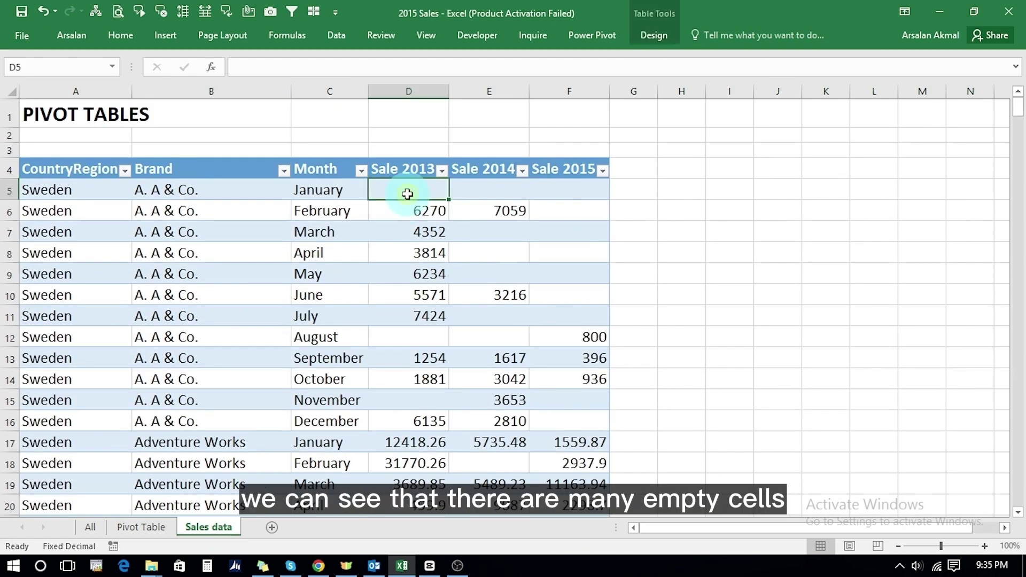
key("Right")
key("Right")
key("Down")
key("Down")
key("Down")
key("Down")
key("Down")
key("Down")
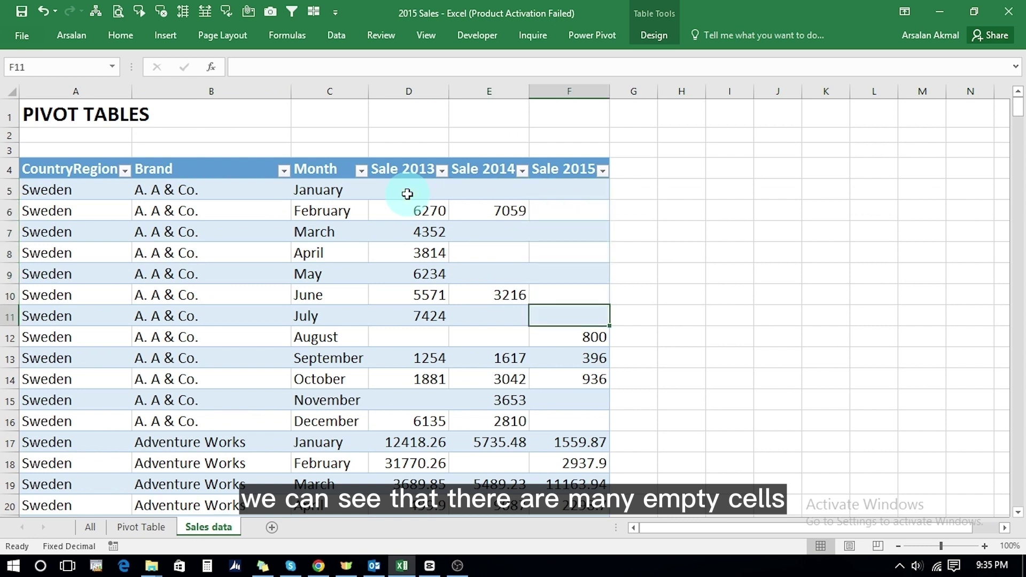
key("Left")
key("Down")
key("Right")
key("Up")
key("Up")
key("Up")
key("Up")
key("Up")
key("Up")
key("Up")
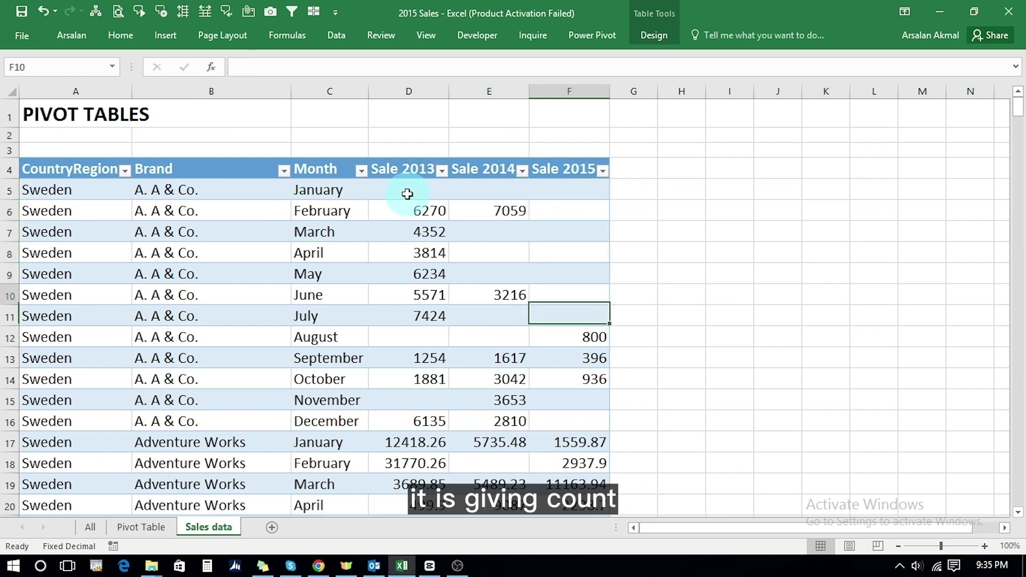
key("Left")
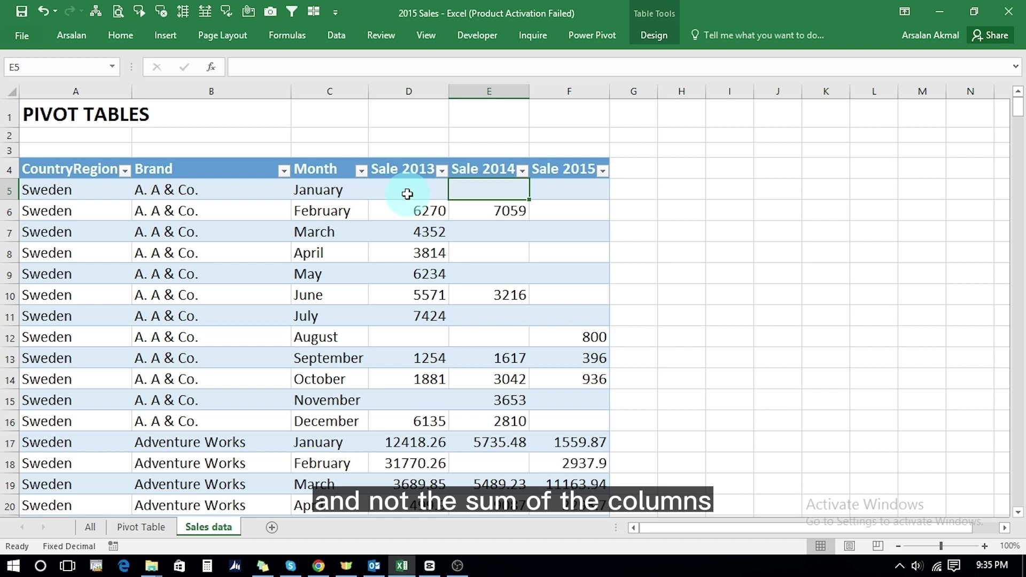
key("Right")
key("Down")
key("Down")
key("Down")
key("Down")
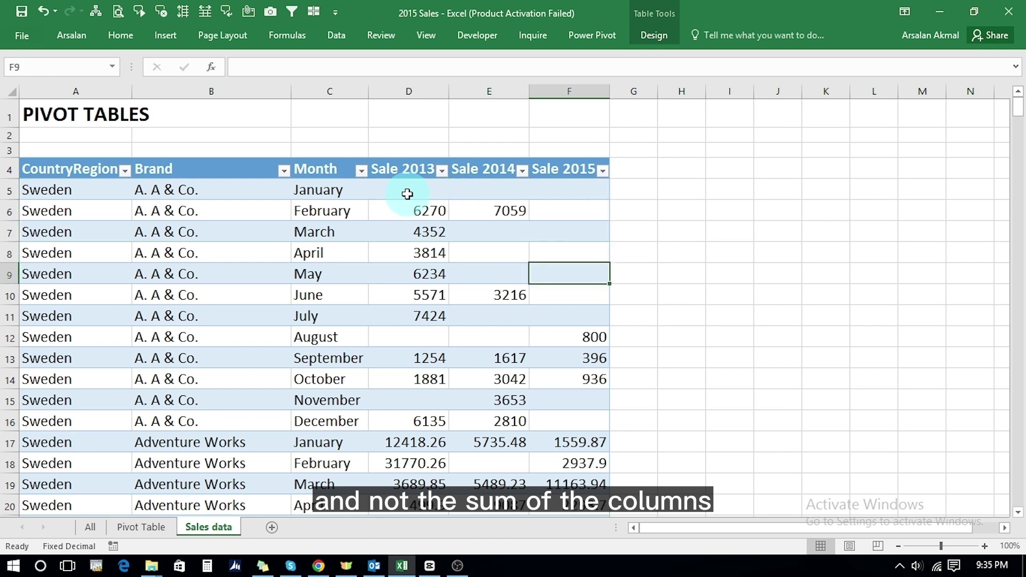
key("Down")
key("Down")
key("Left")
key("Right")
key("Up")
key("Up")
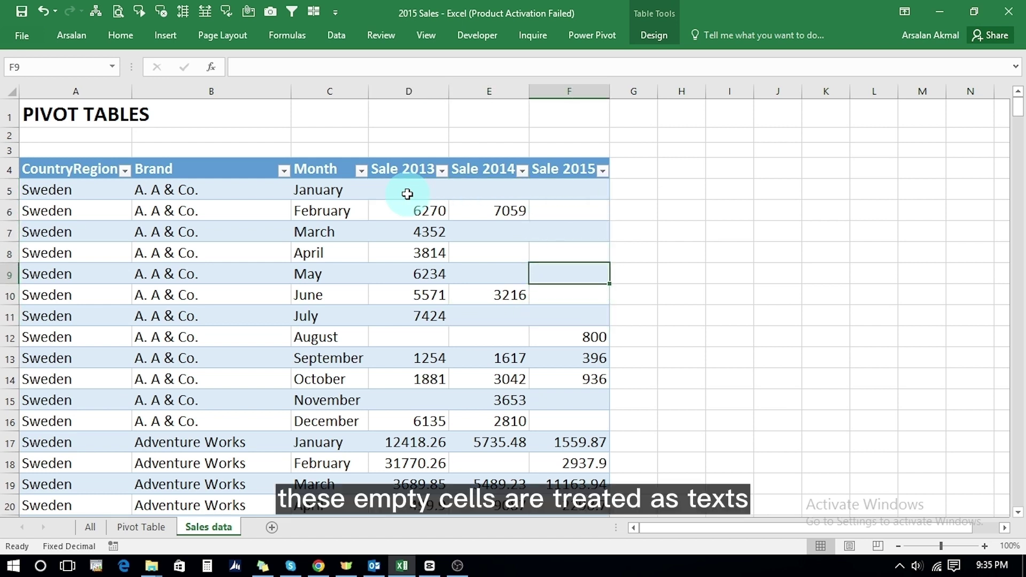
key("Up")
key("Up")
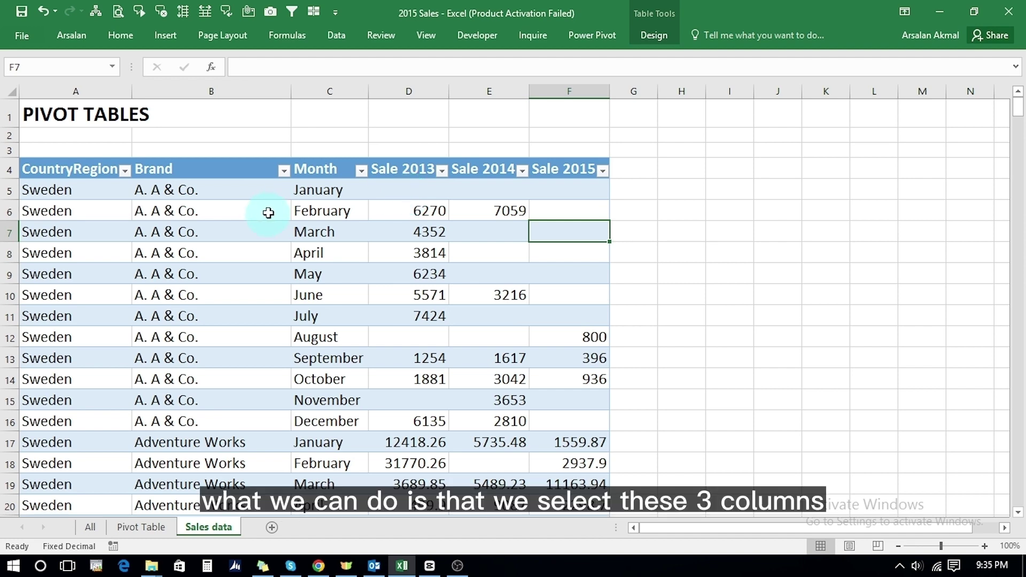
- Replace all empty cells with 0 in the data rows of the Sale 2013, Sale 2014 and Sale 2015 columns
left_click(404, 189)
key("shift+Right")
key("shift+Right")
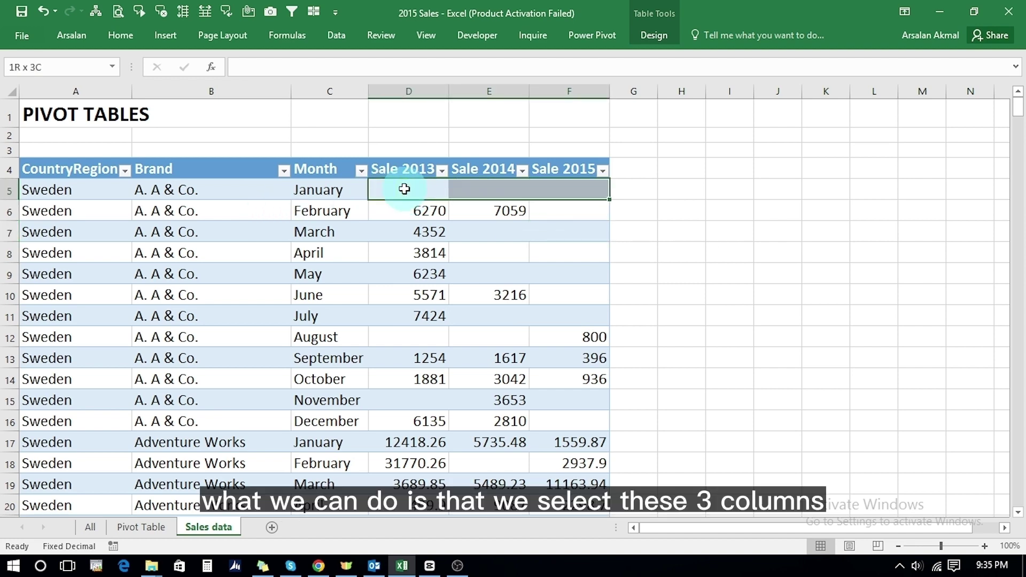
scroll(404, 189, "down", 20)
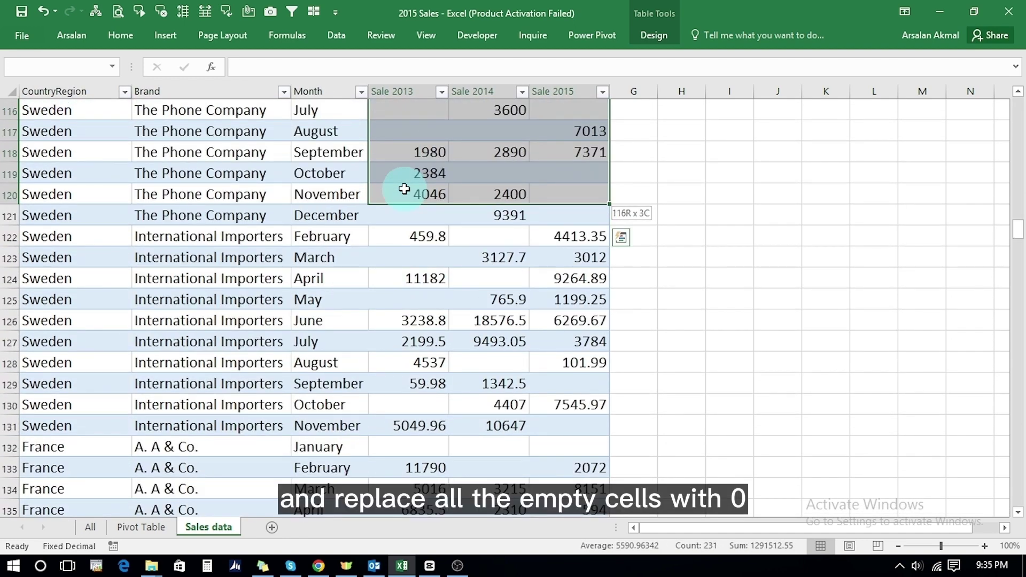
scroll(405, 189, "down", 20)
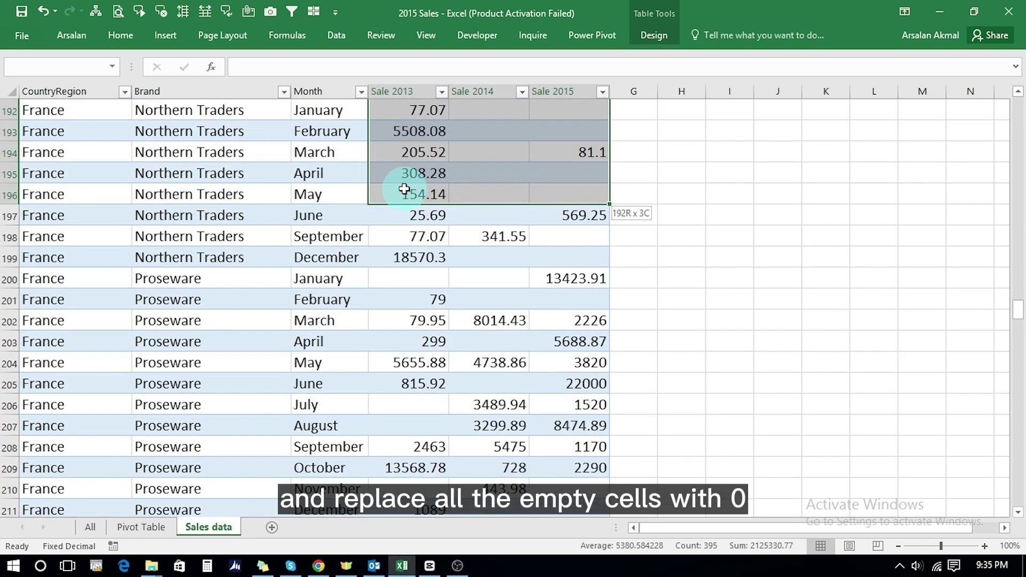
scroll(404, 188, "down", 20)
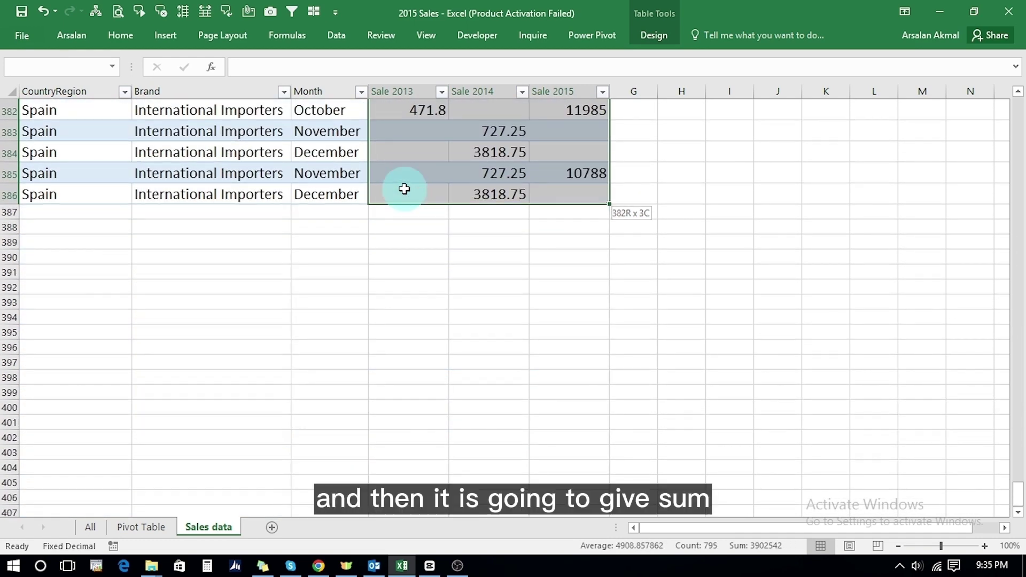
left_click_drag(405, 189, 405, 189)
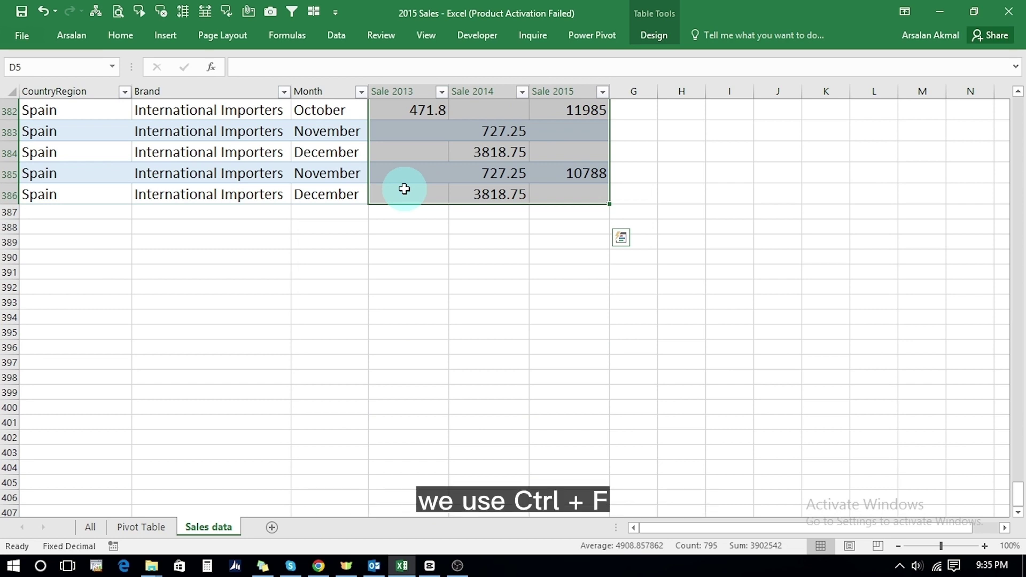
key("ctrl+f")
left_click(674, 254)
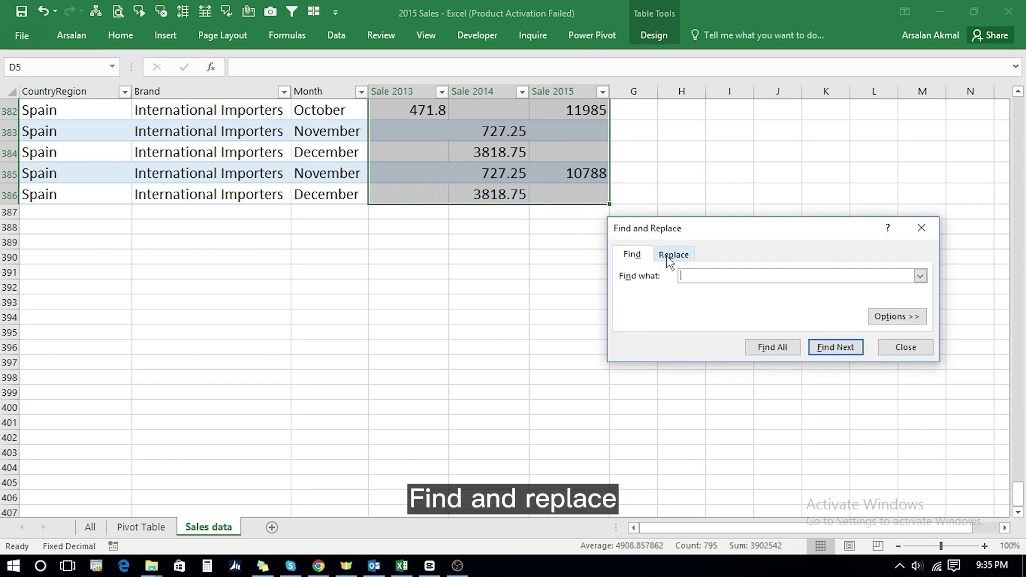
left_click(694, 276)
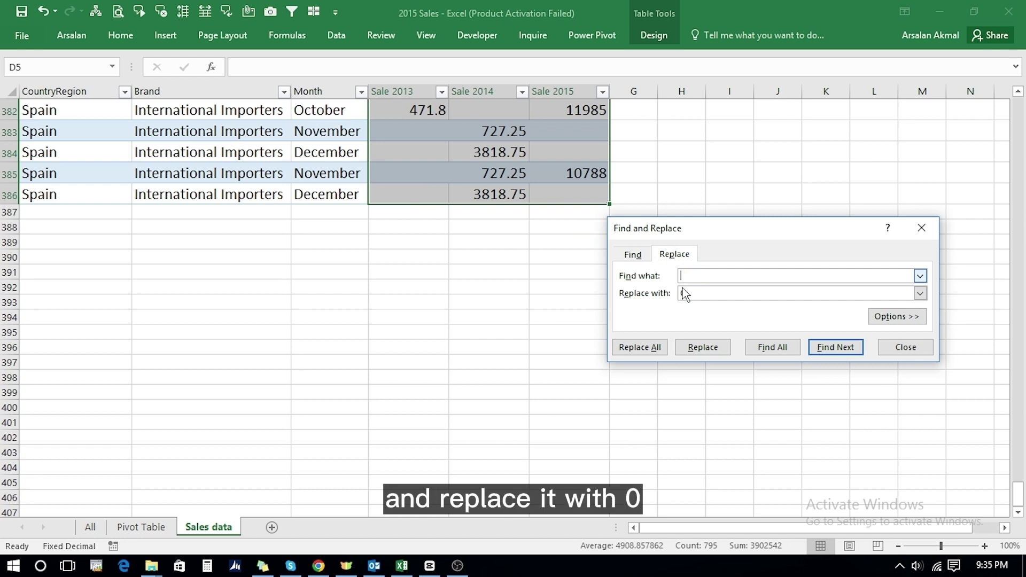
left_click(644, 348)
left_click(518, 327)
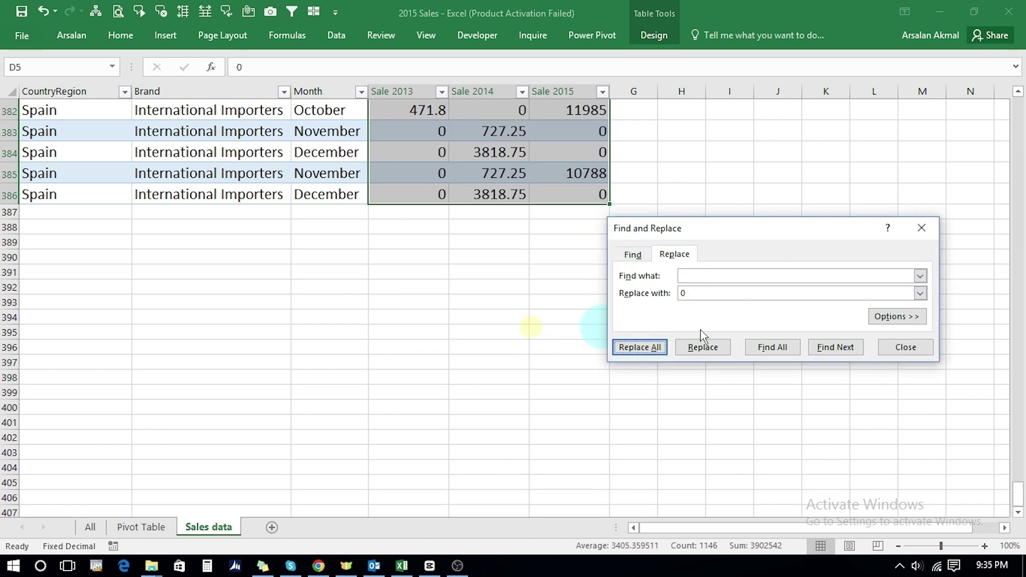
left_click(908, 347)
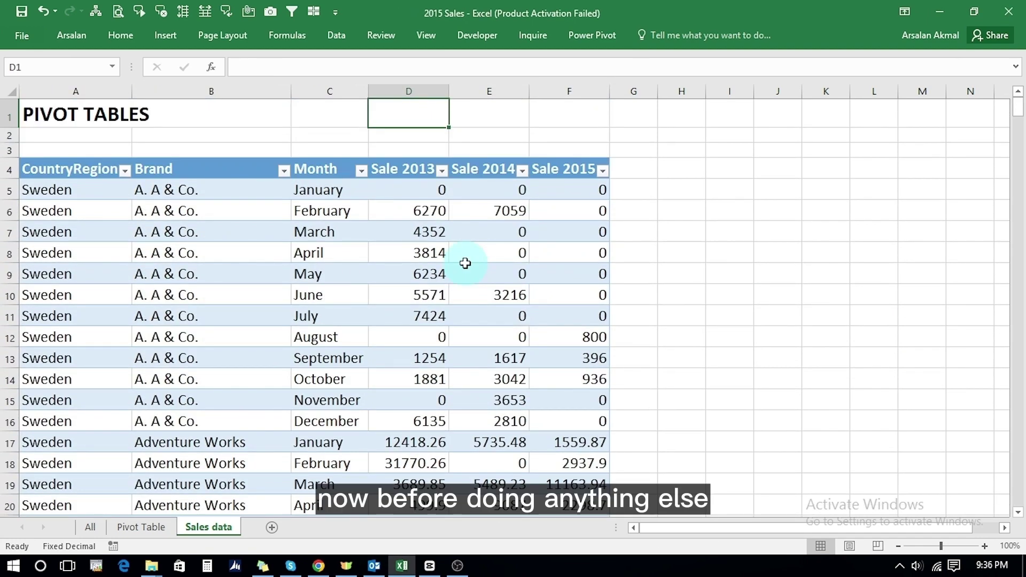
- Refresh the workbook's data and return to the Pivot Table sheet
left_click(338, 36)
left_click(193, 67)
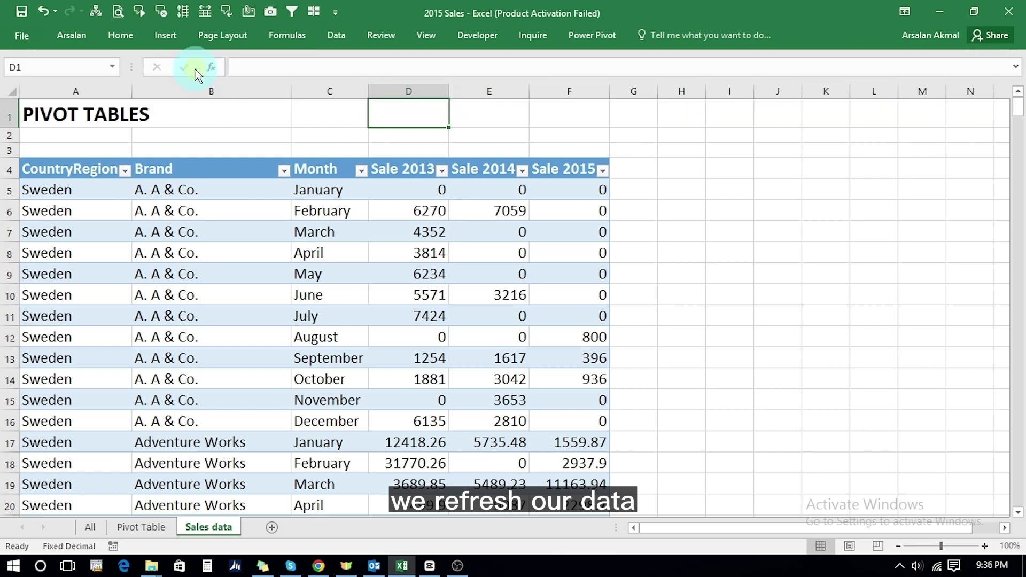
left_click(154, 529)
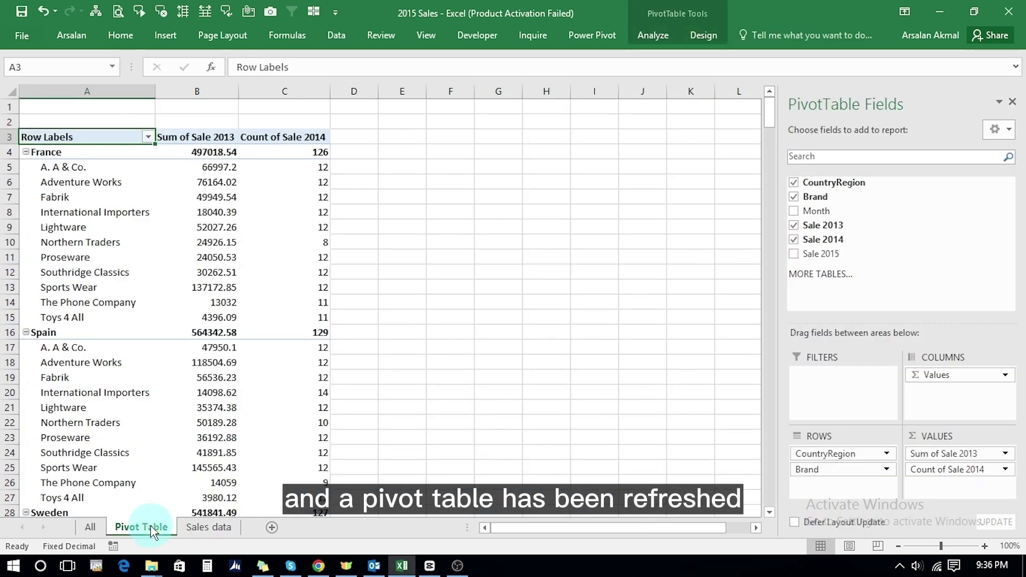
- Remove the existing sales fields from the PivotTable and add Sale 2013, Sale 2014 and Sale 2015 as summed values
left_click(794, 225)
left_click(794, 240)
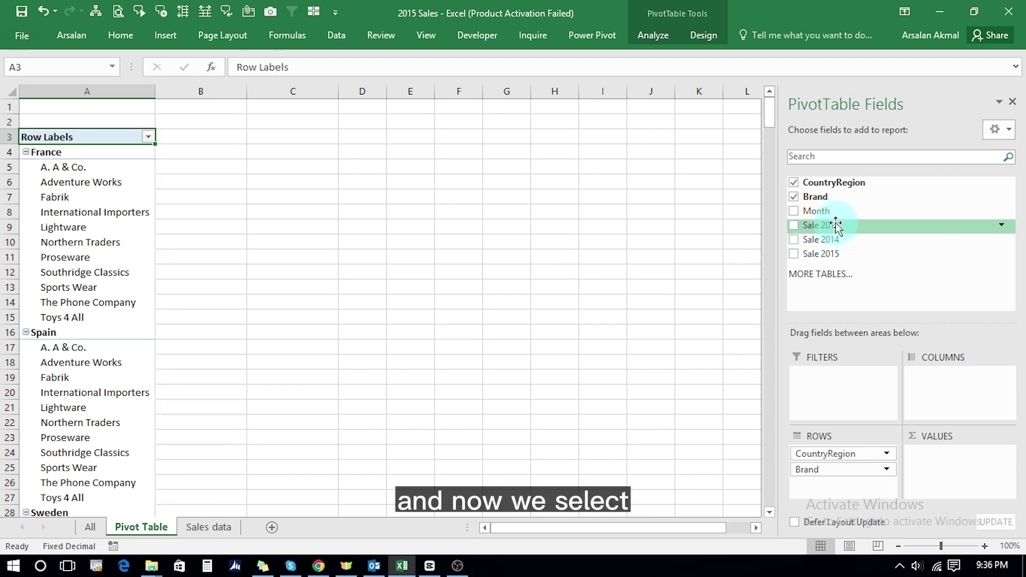
left_click(794, 225)
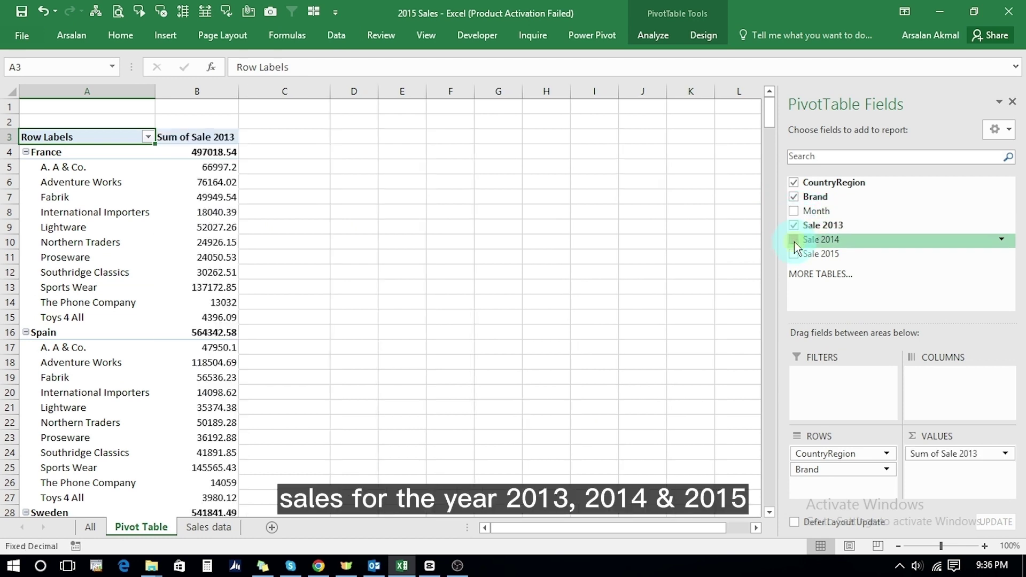
left_click(794, 239)
left_click(794, 254)
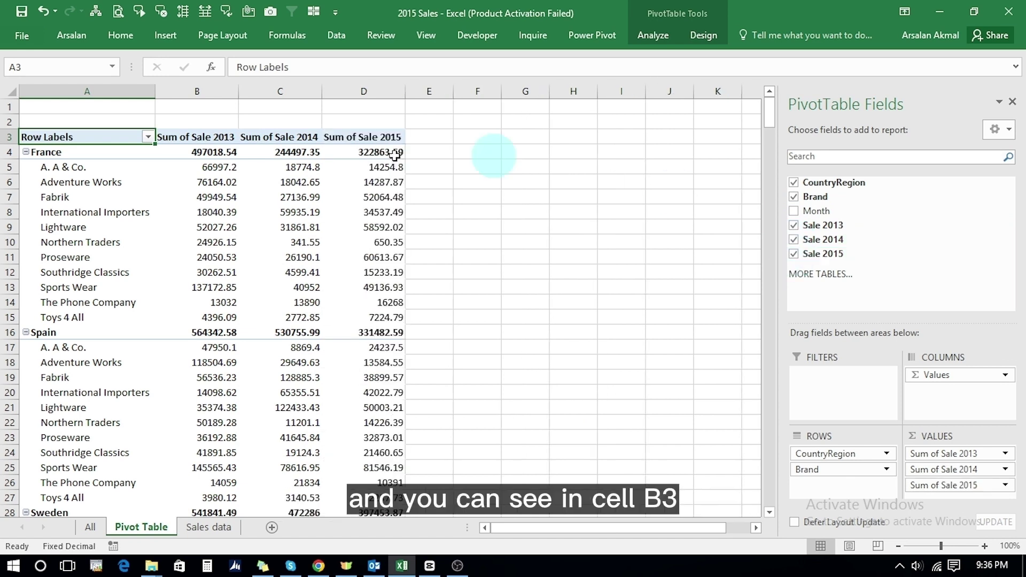
left_click(166, 138)
key("Right")
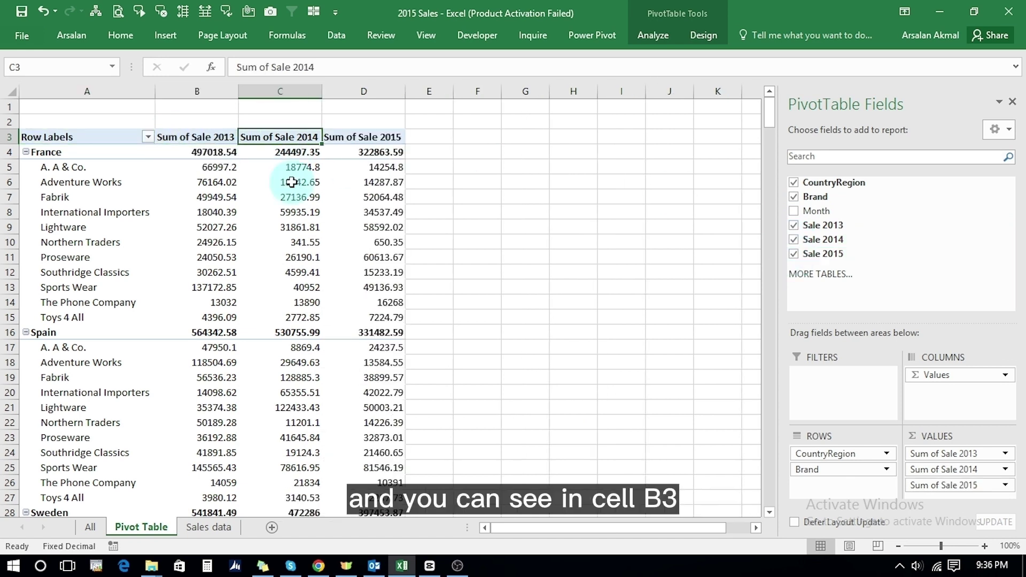
key("Right")
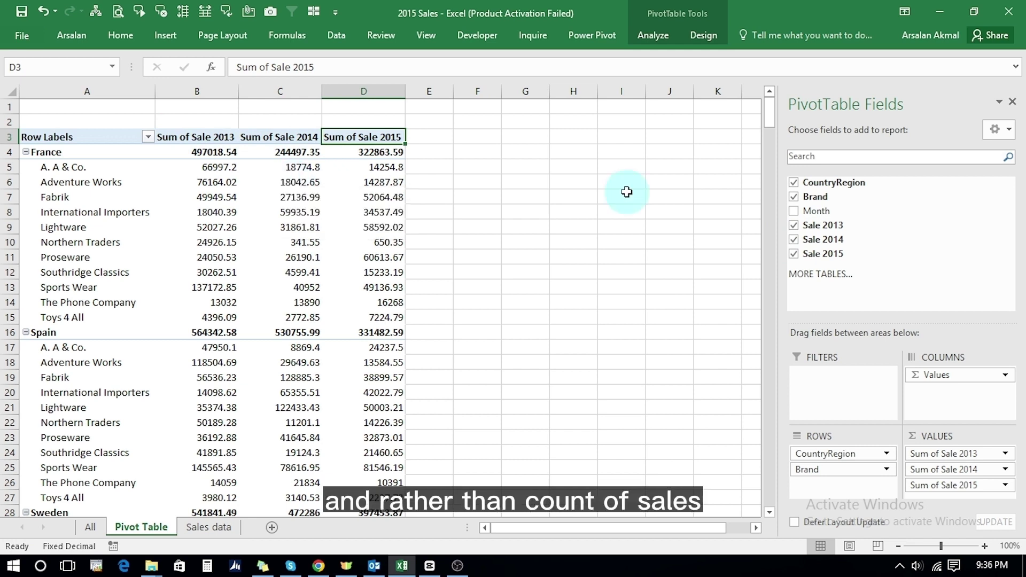
- Add Month to the PivotTable's columns area and keep only Sale 2013 in the values area
left_click(794, 211)
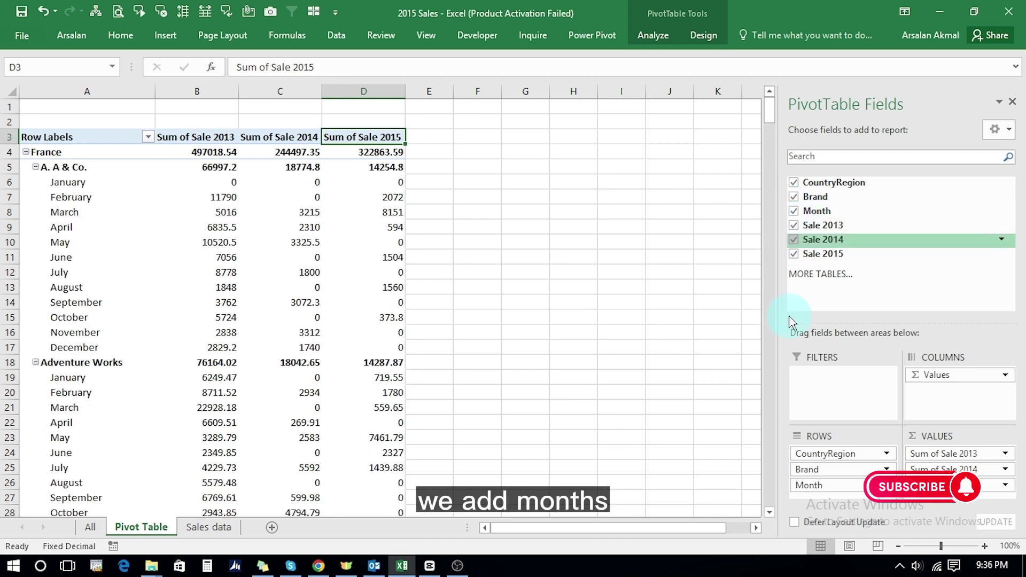
left_click_drag(826, 486, 928, 391)
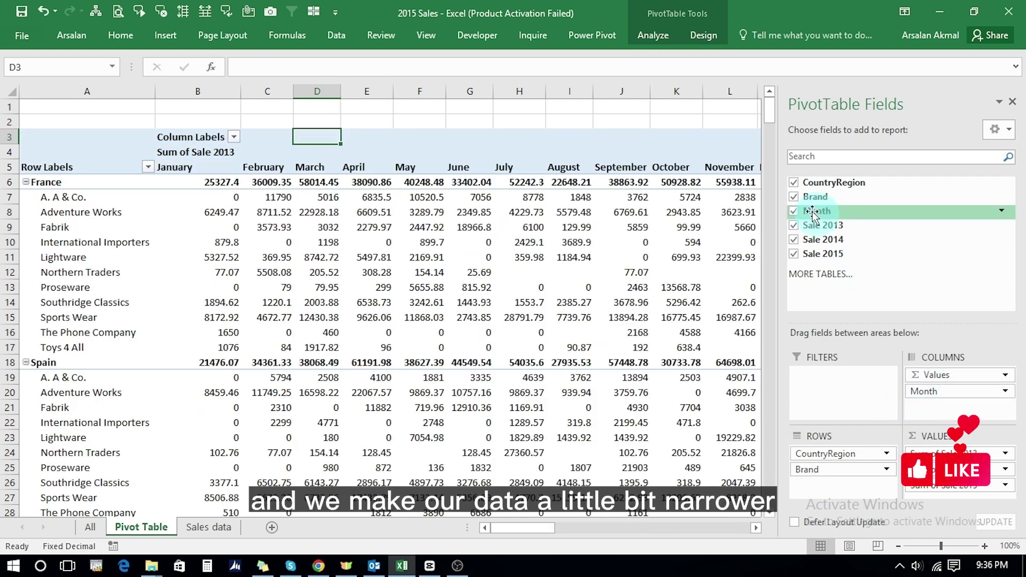
left_click(793, 240)
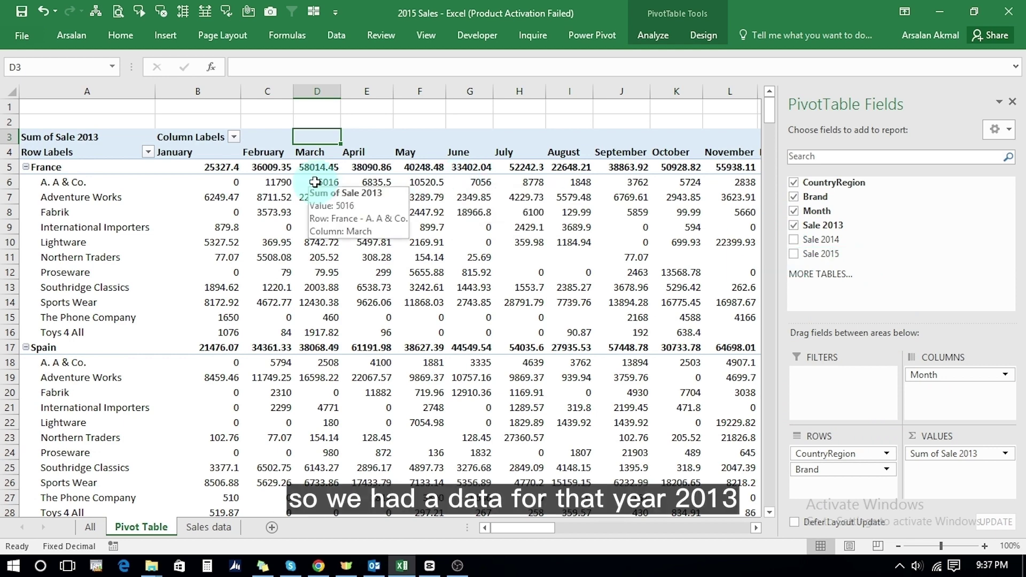
left_click(77, 137)
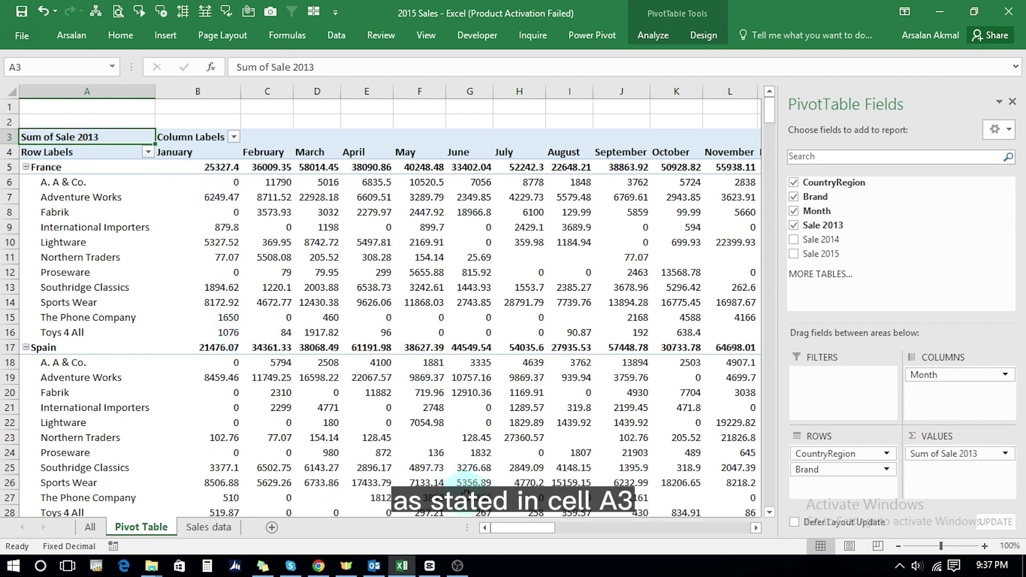
left_click_drag(510, 533, 517, 512)
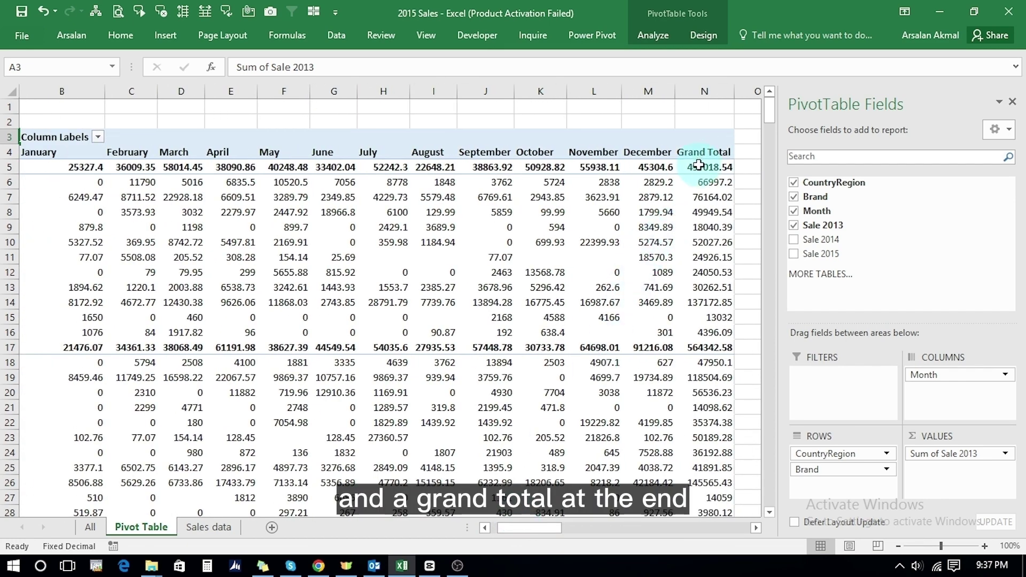
left_click(484, 528)
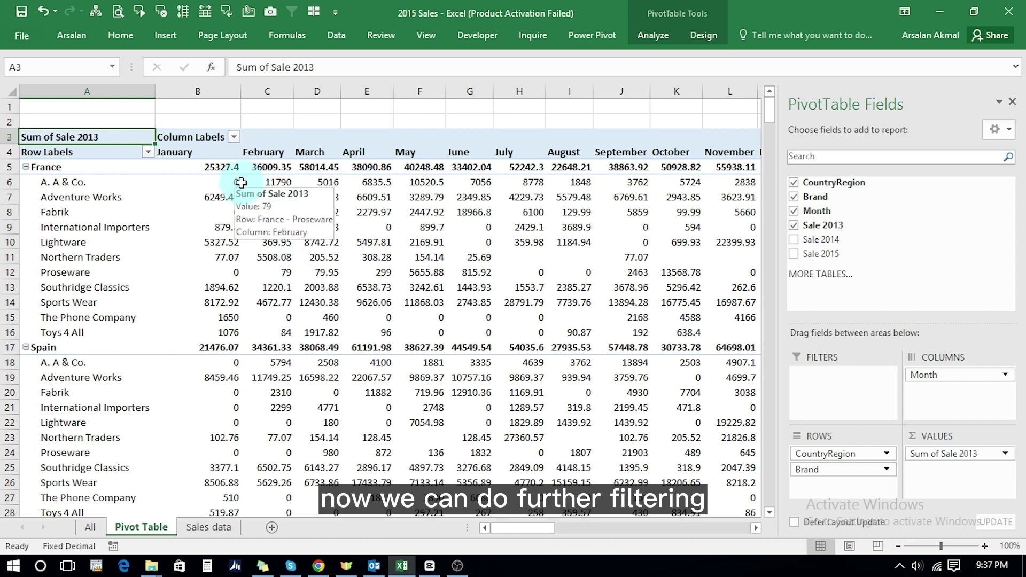
- Filter the PivotTable's month columns to show only January, February and March
left_click(234, 137)
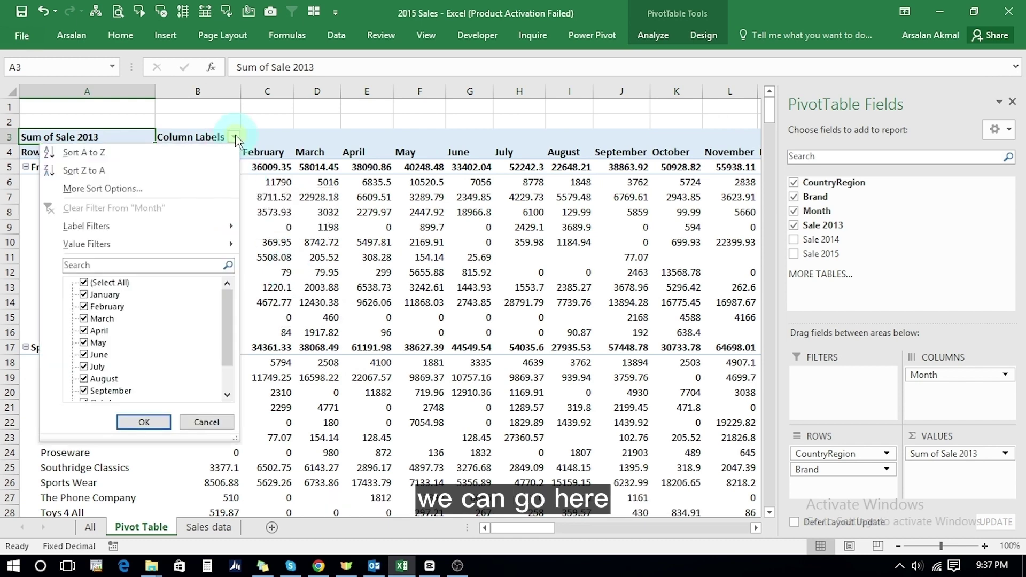
left_click(84, 283)
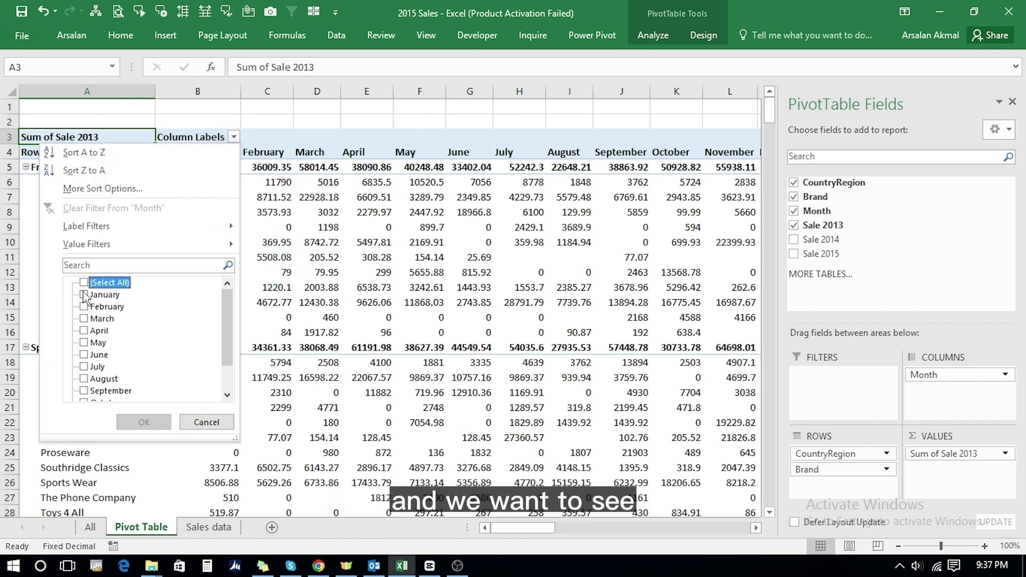
left_click(84, 294)
left_click(84, 306)
left_click(84, 319)
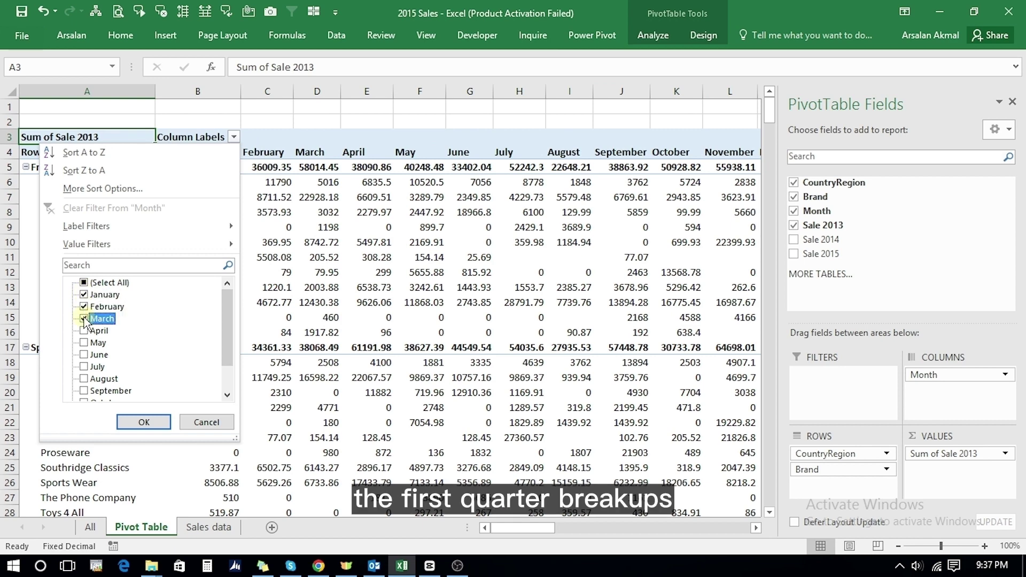
left_click(144, 423)
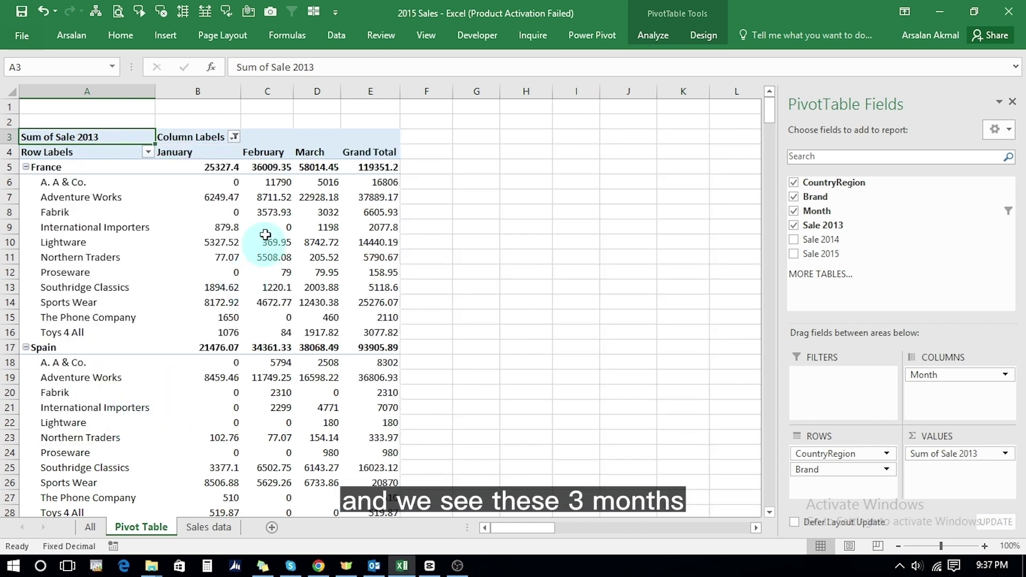
- Center the January column heading and remove the Brand field from the PivotTable
left_click(214, 155)
left_click(139, 11)
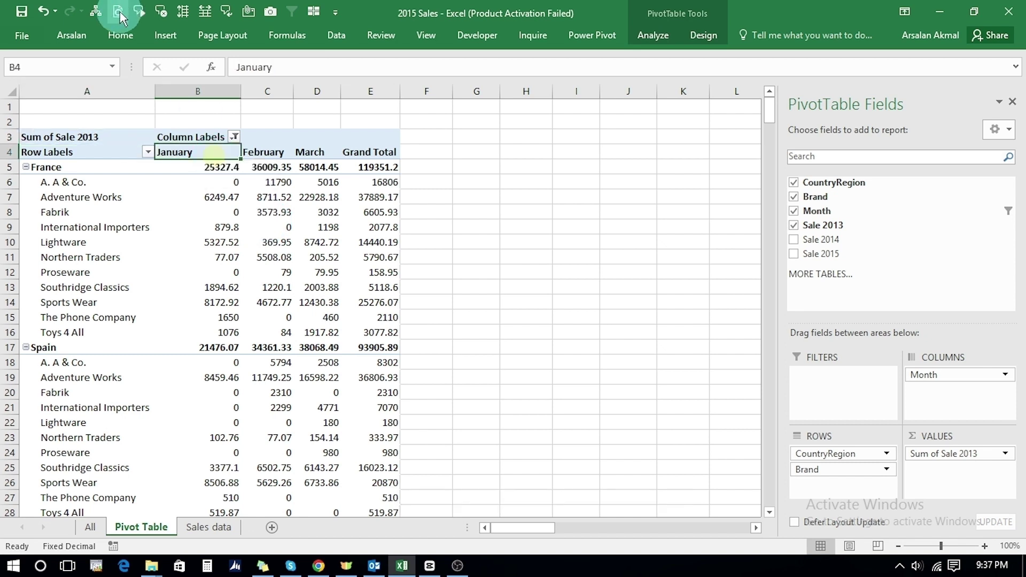
left_click(367, 153)
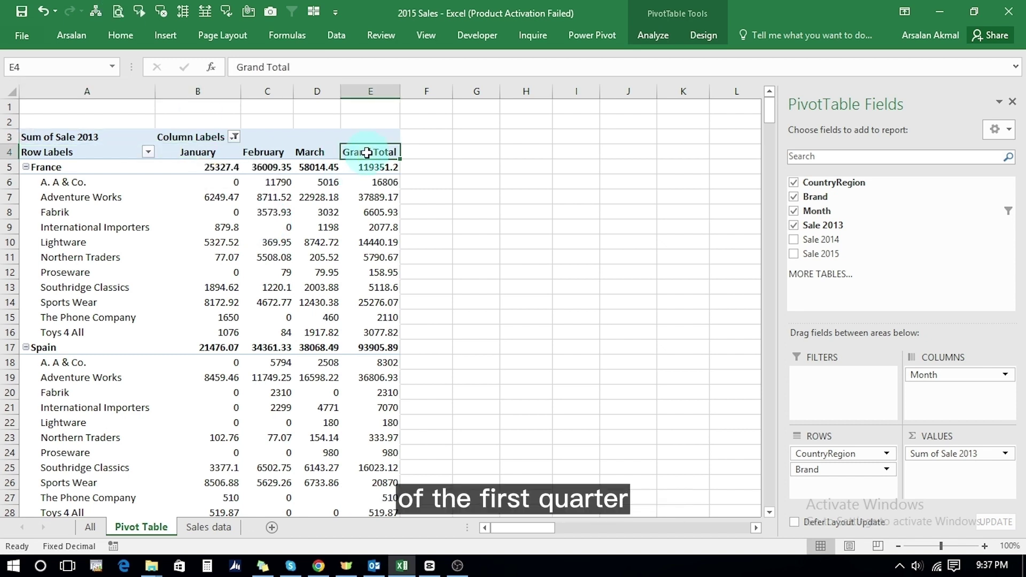
left_click(794, 198)
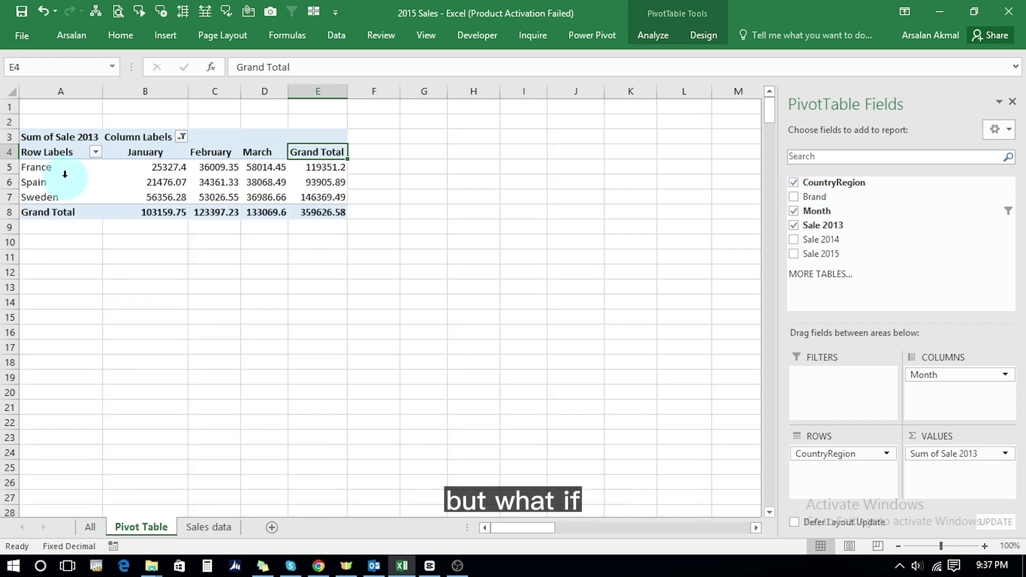
- Drill down into France's January value to list its source records on a new sheet, and compare them with the PivotTable summary
left_click(151, 169)
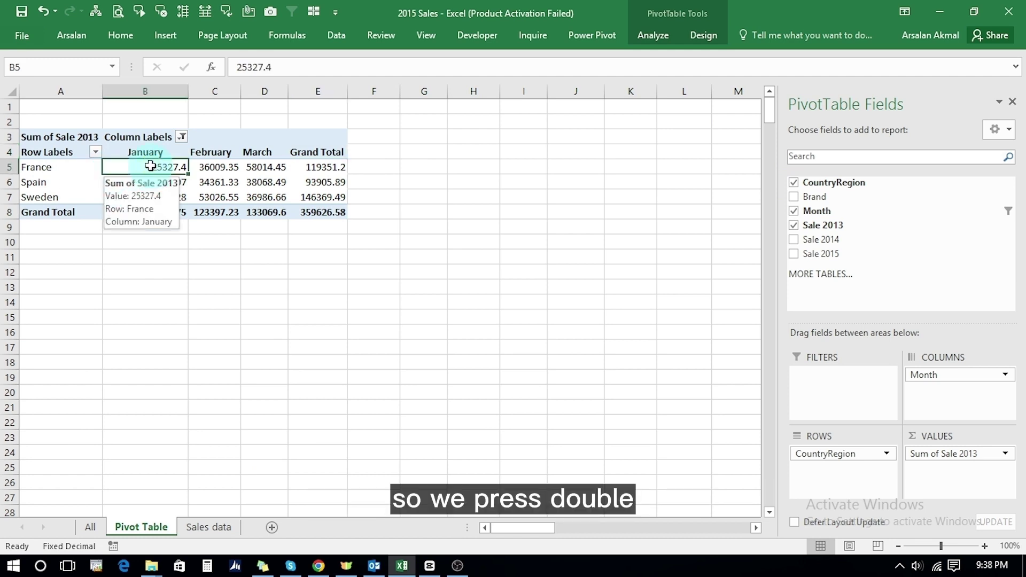
double_click(150, 167)
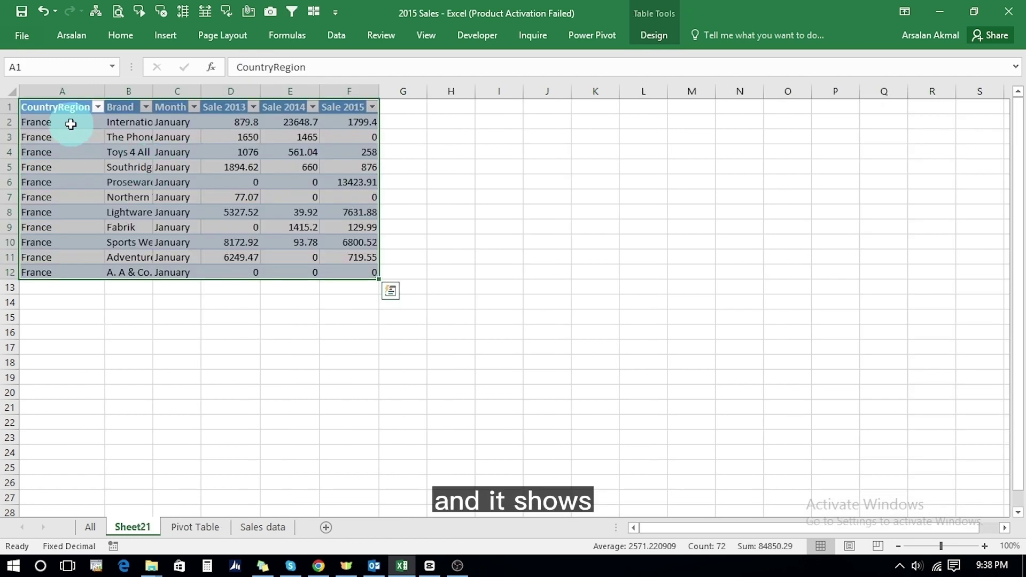
left_click(230, 133)
left_click(310, 137)
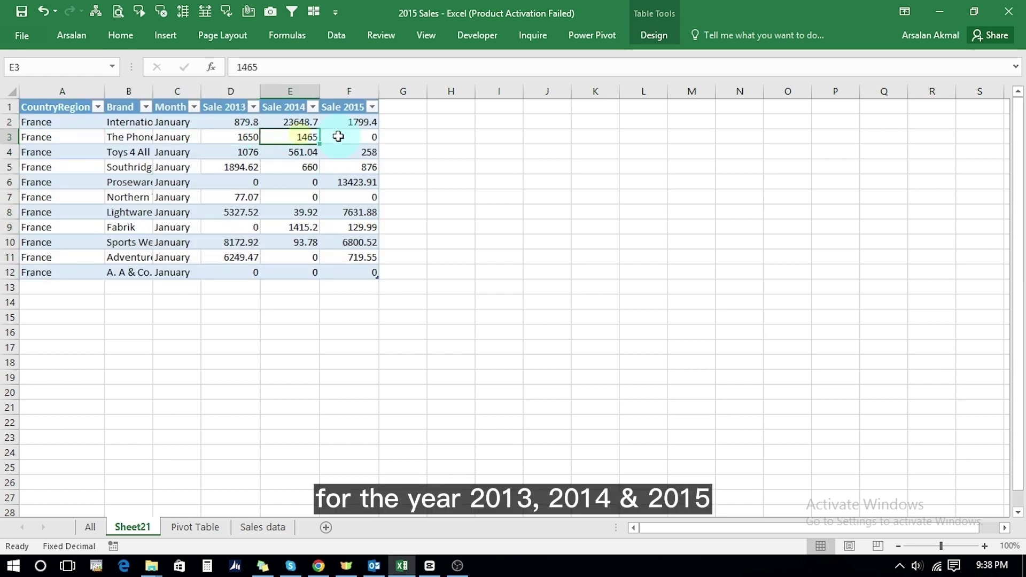
left_click(339, 137)
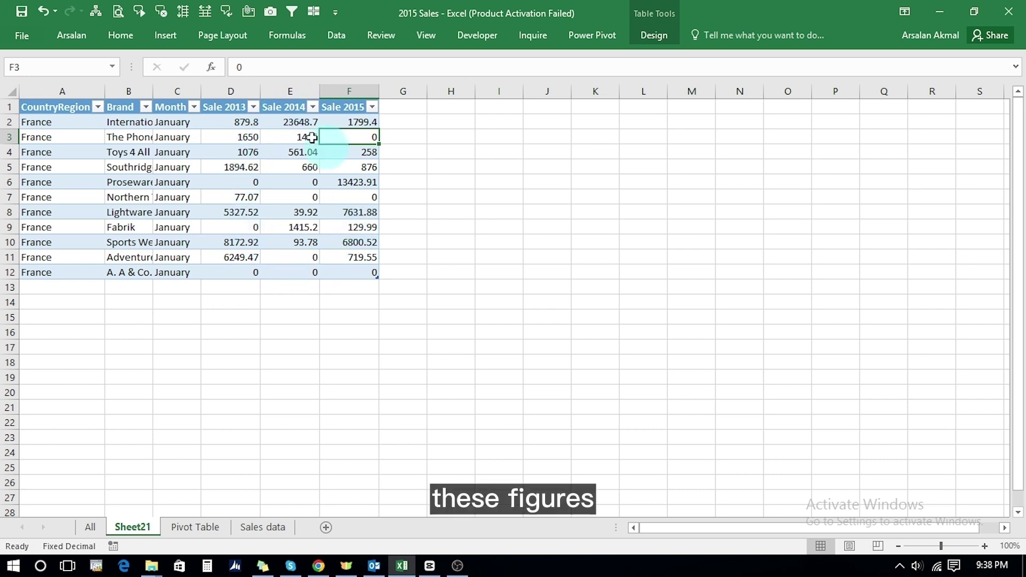
left_click(186, 536)
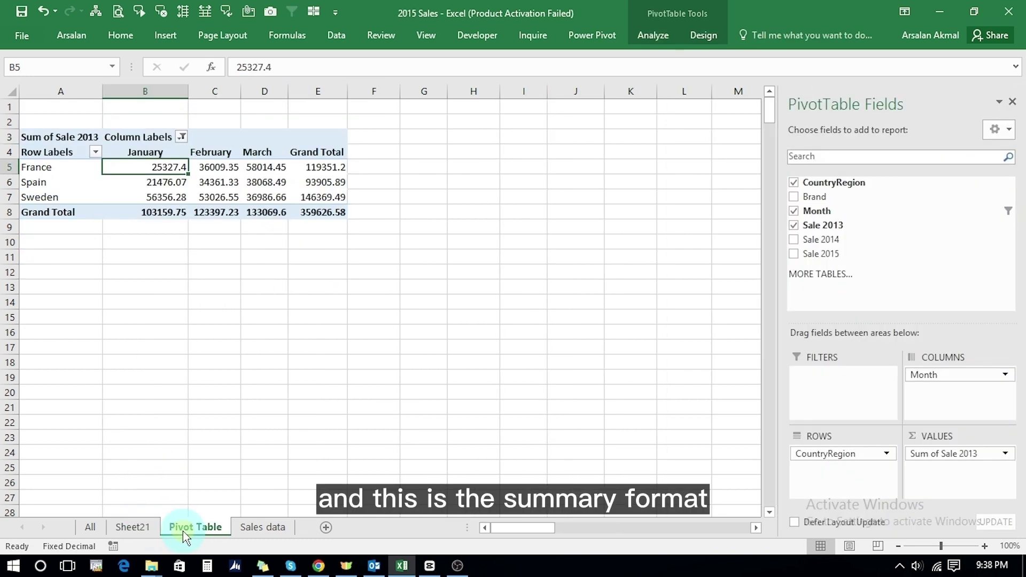
left_click(140, 535)
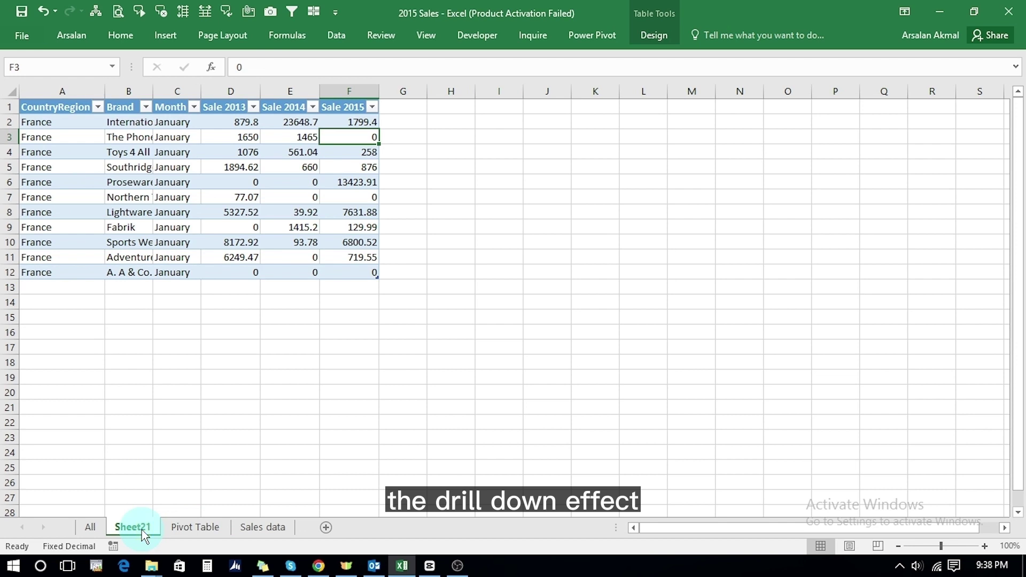
- Return to the Pivot Table sheet and add the Brand field back to the PivotTable rows
left_click(188, 529)
left_click(794, 198)
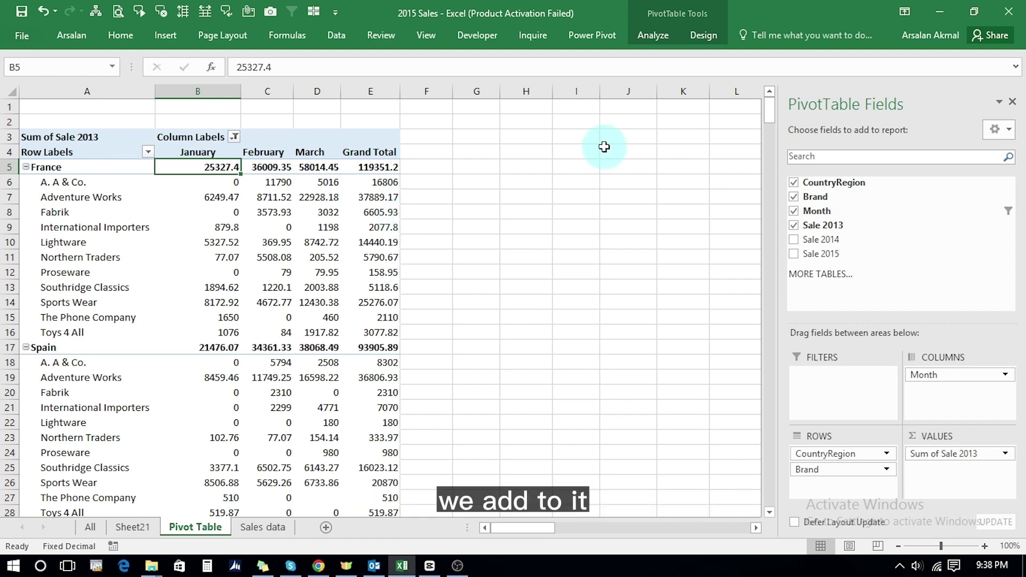
- Try banded rows and banded columns on the PivotTable, switching each option off again
left_click(702, 37)
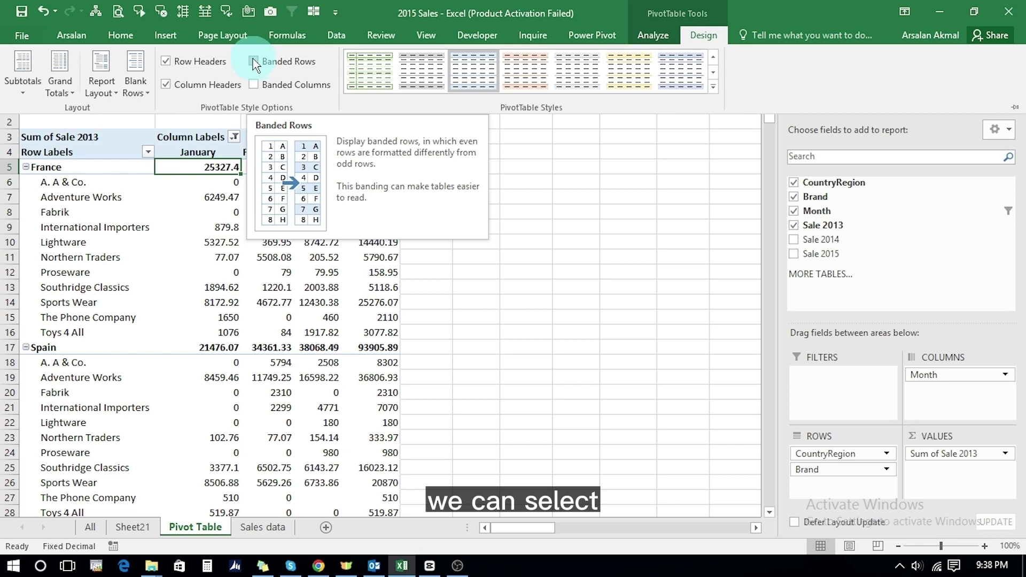
left_click(254, 62)
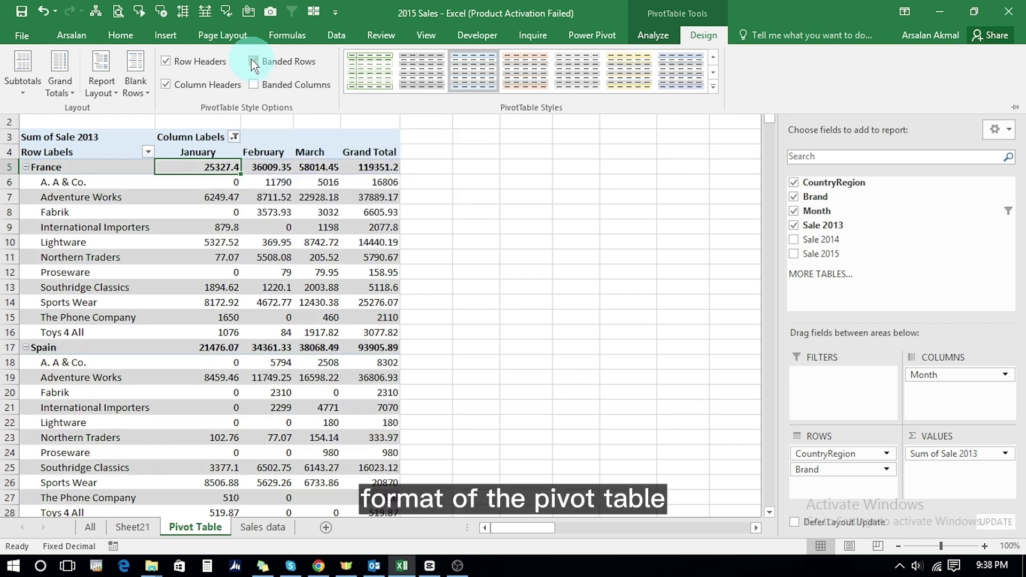
left_click(254, 62)
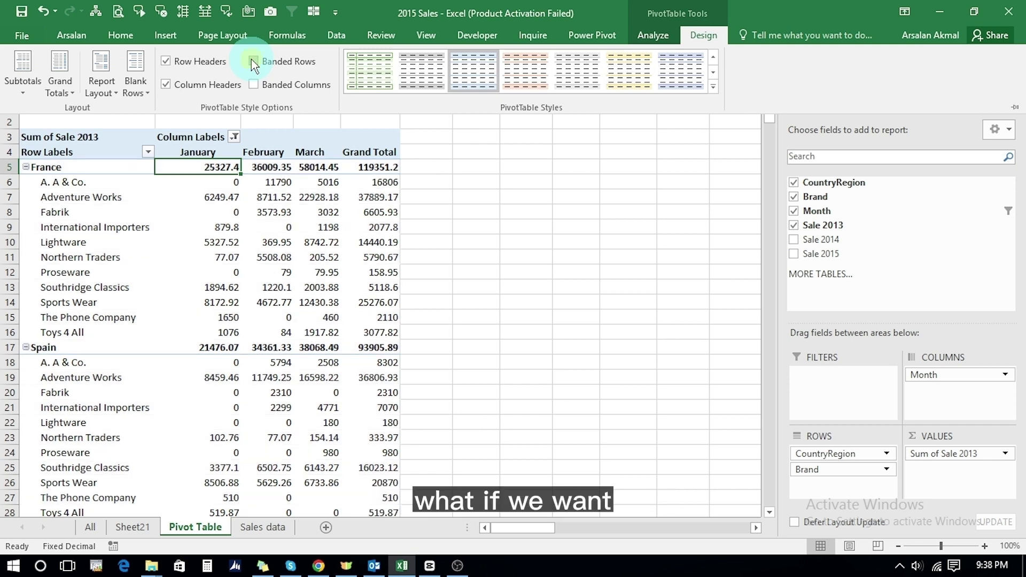
left_click(254, 85)
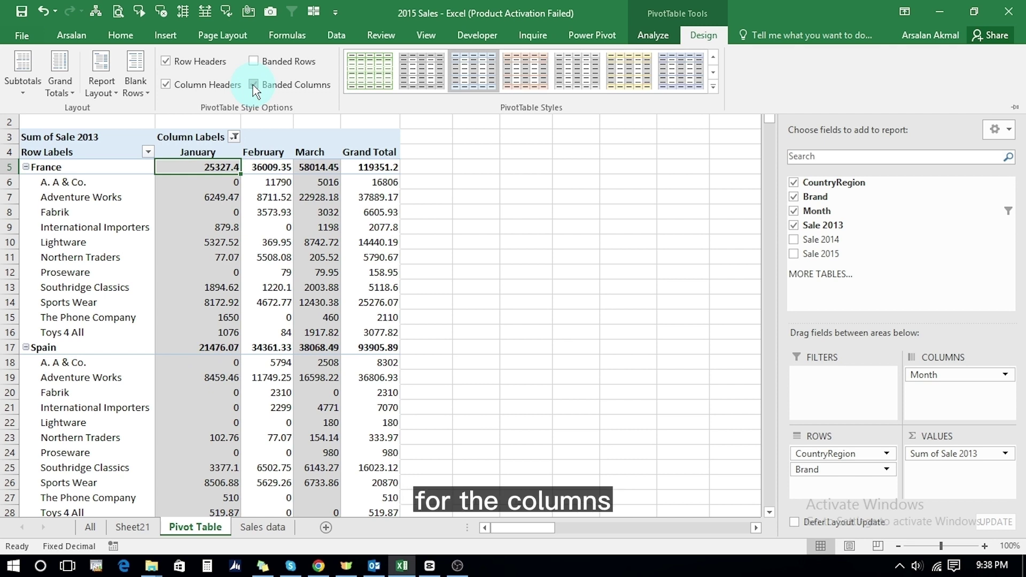
left_click(253, 85)
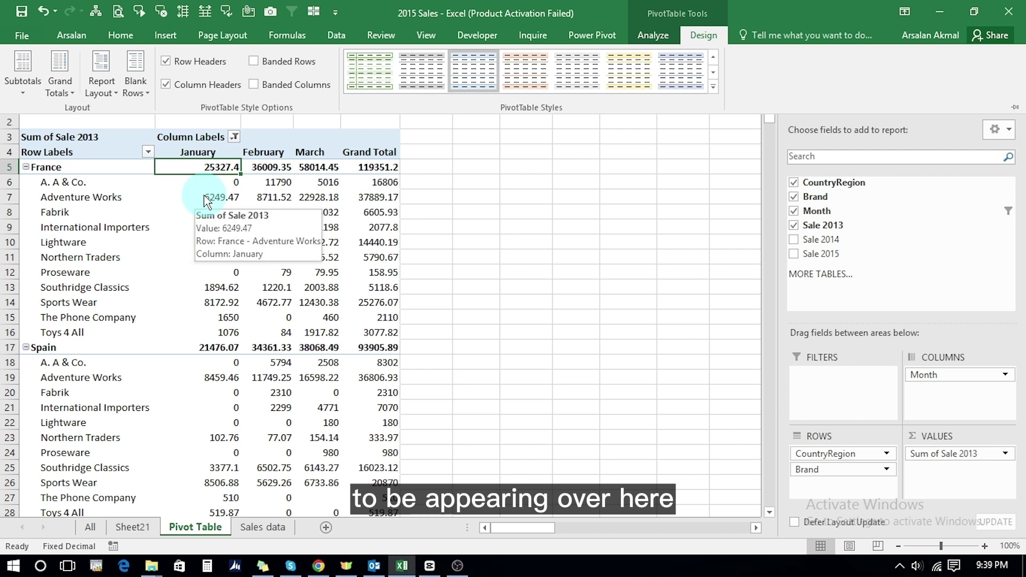
- Select France's subtotal row and set the PivotTable to not show subtotals
left_click(217, 167)
key("shift+Right")
key("shift+Right")
key("shift+Right")
key("shift+Right")
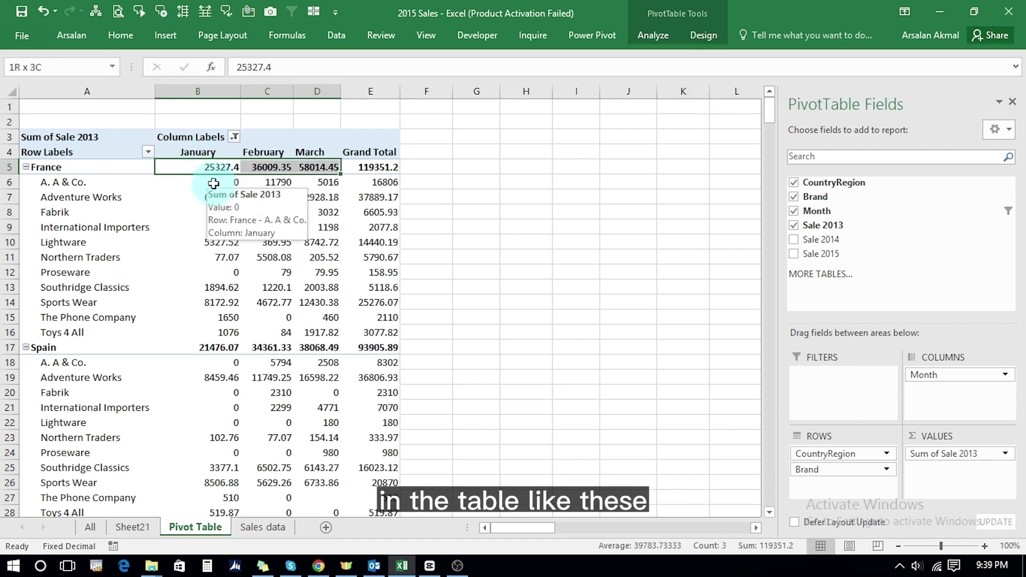
key("shift+Left")
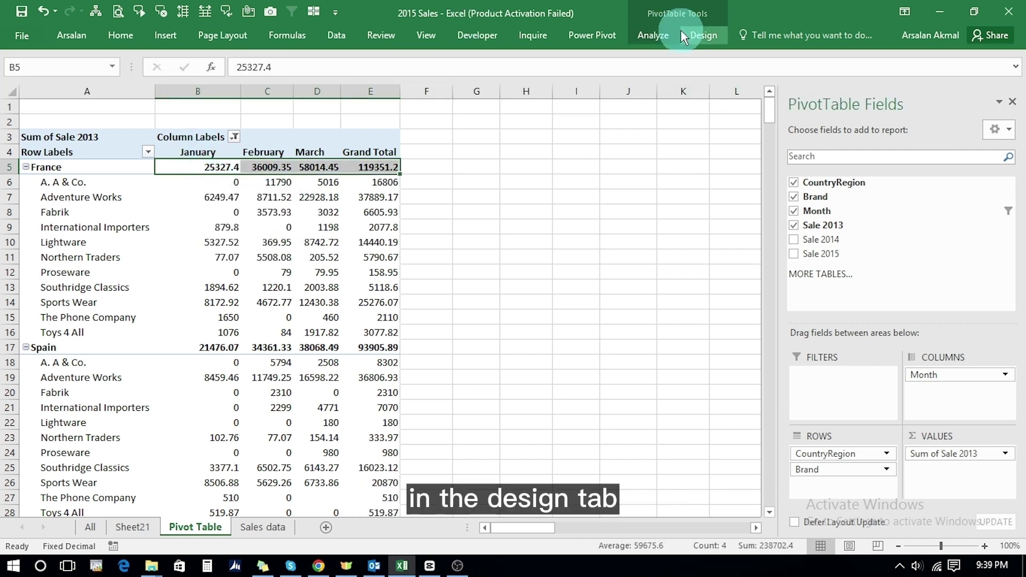
left_click(702, 37)
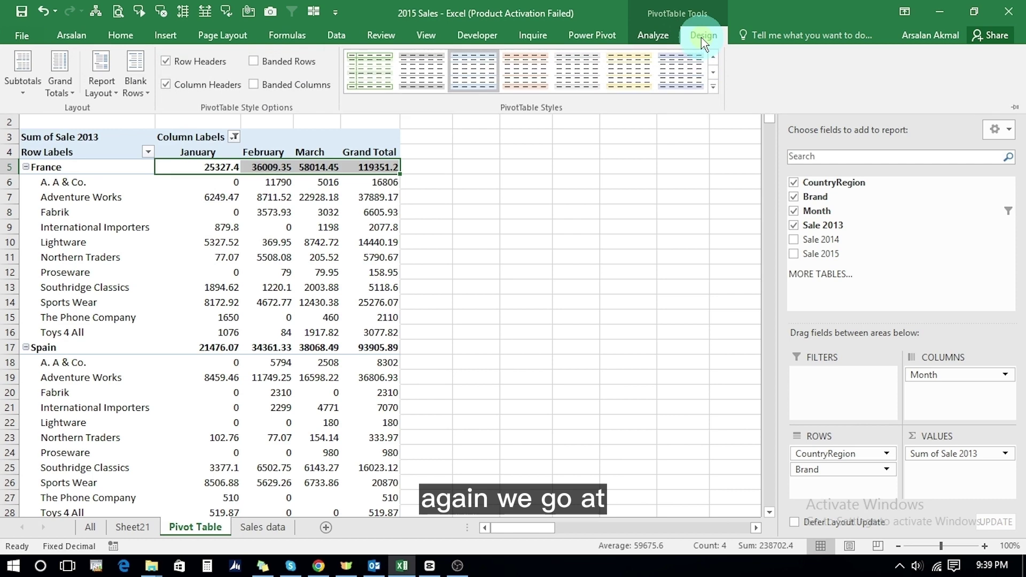
left_click(23, 93)
left_click(63, 123)
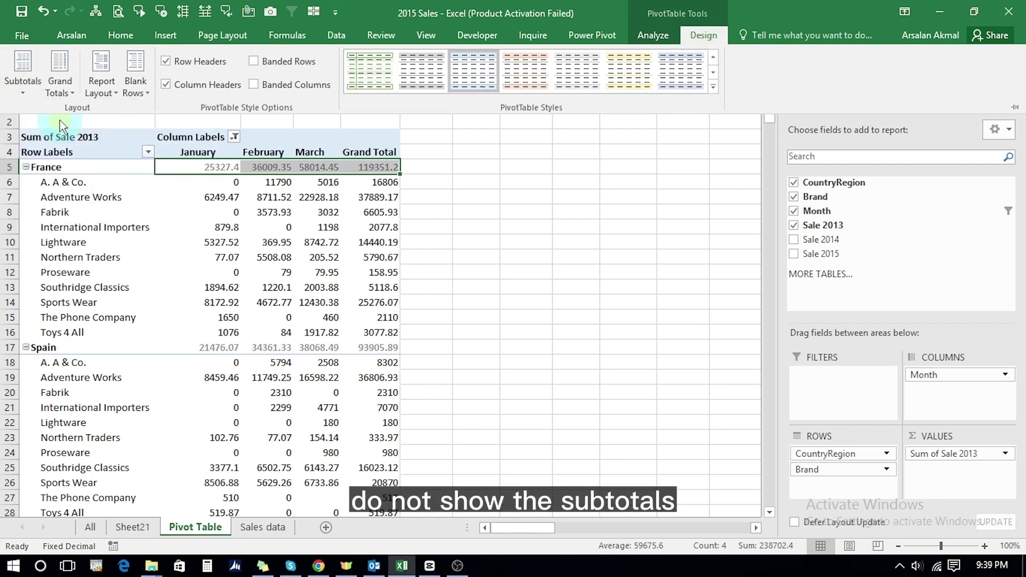
- Check the France, Spain and Sweden heading rows and the Grand Total row at the end of the PivotTable
left_click(202, 343)
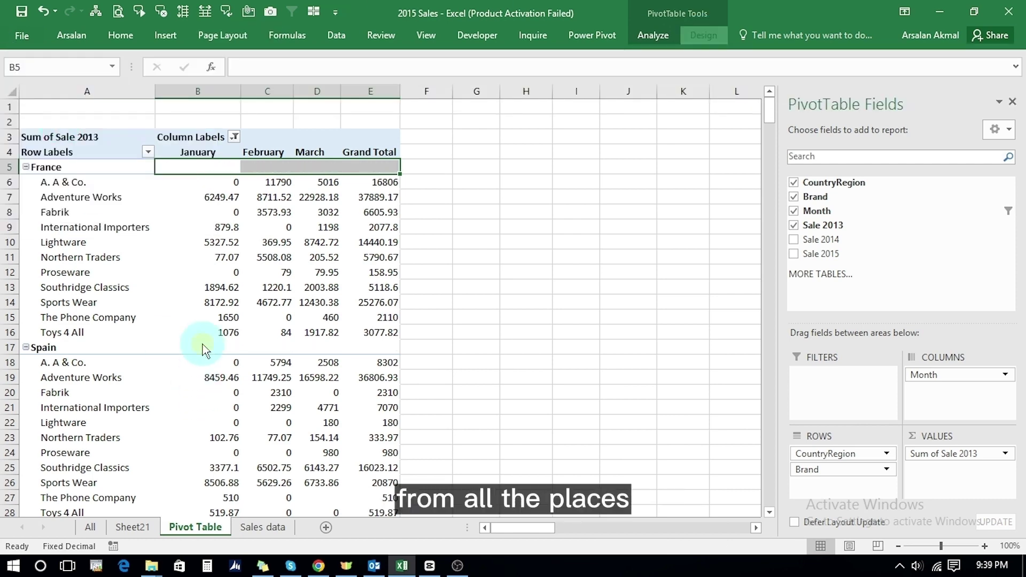
left_click(202, 344)
left_click_drag(202, 343, 371, 348)
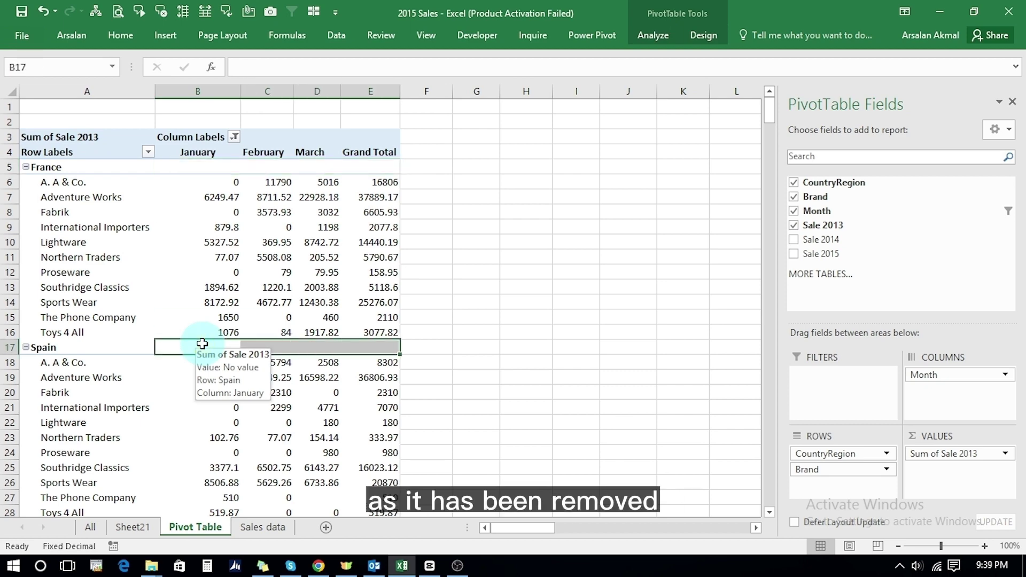
left_click(183, 170)
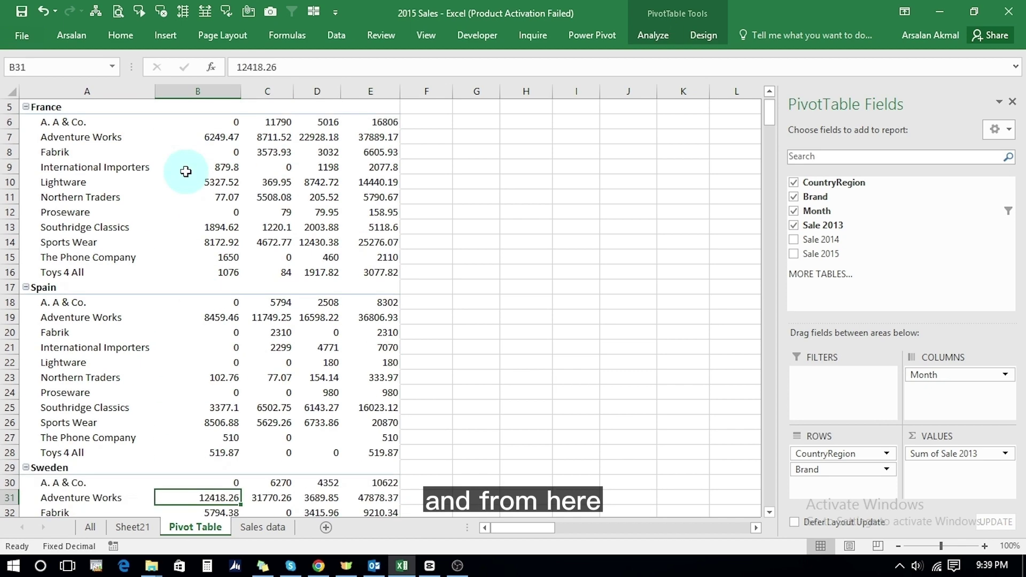
scroll(185, 171, "down", 1)
key("Up")
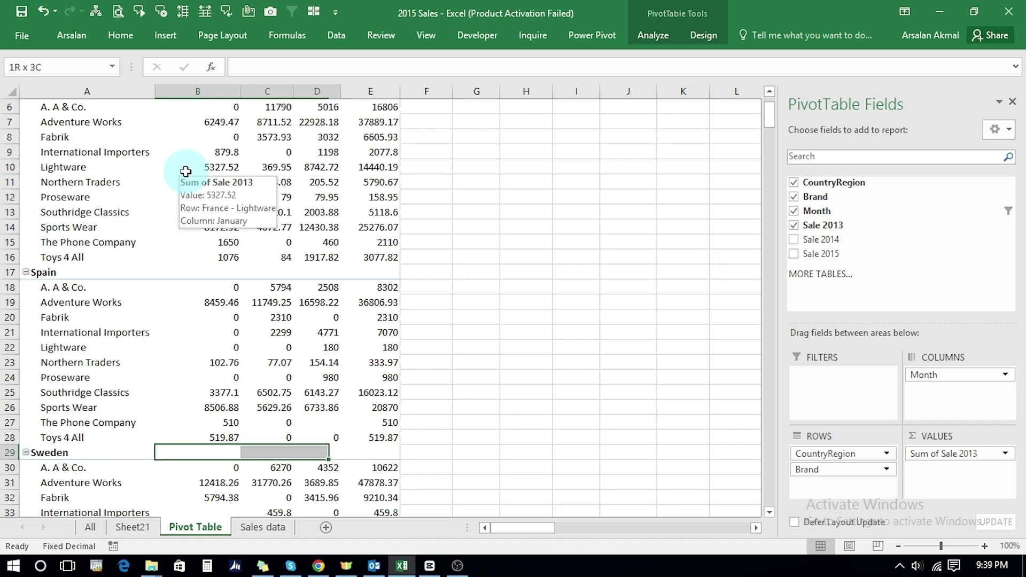
scroll(185, 171, "down", 3)
key("Down")
key("Down")
key("Down")
key("Down")
key("Down")
key("Down")
key("Down")
key("Down")
key("Down")
key("Down")
key("Down")
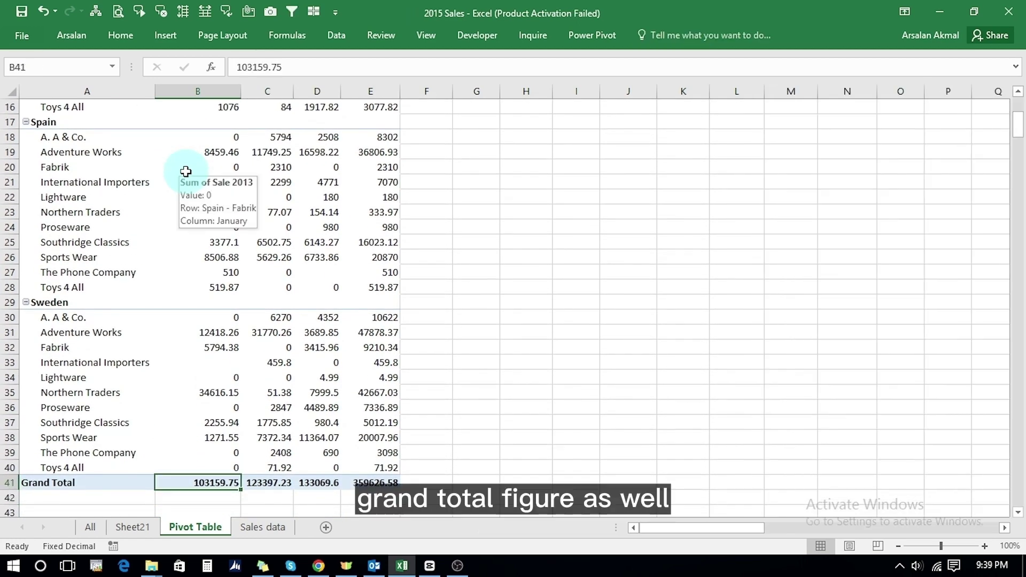
key("Up")
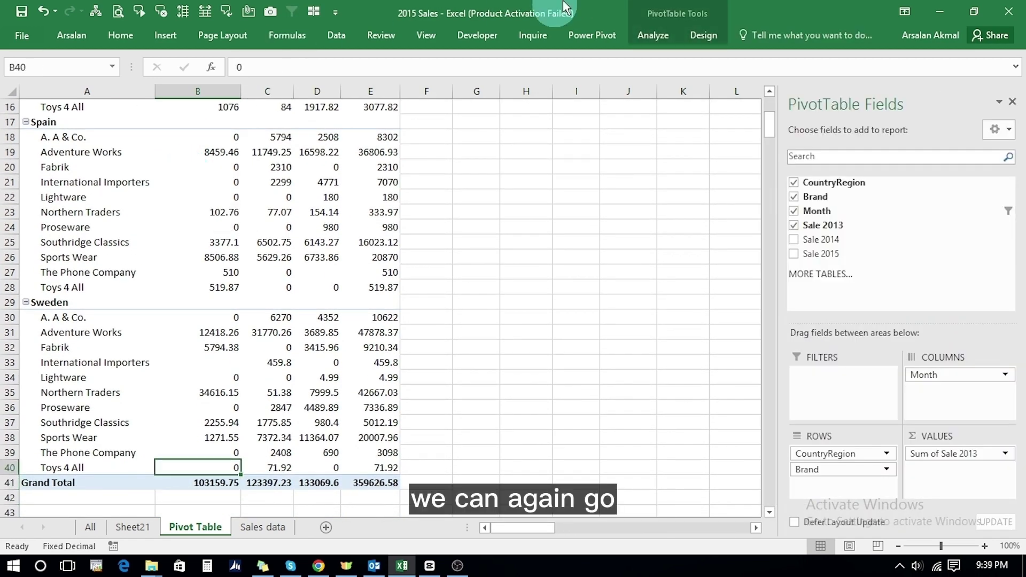
- Turn off the PivotTable's grand totals for both rows and columns
left_click(686, 36)
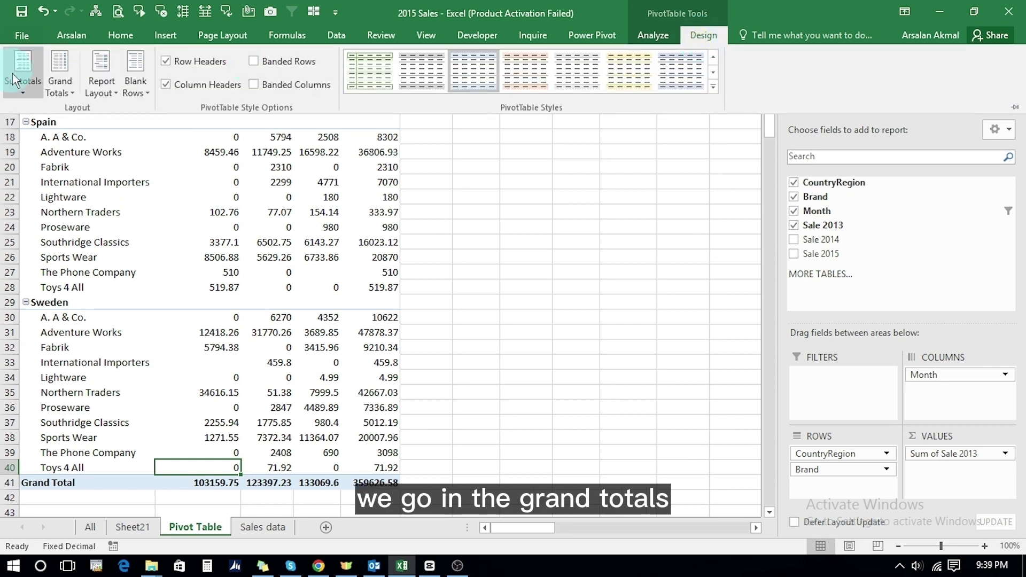
left_click(65, 95)
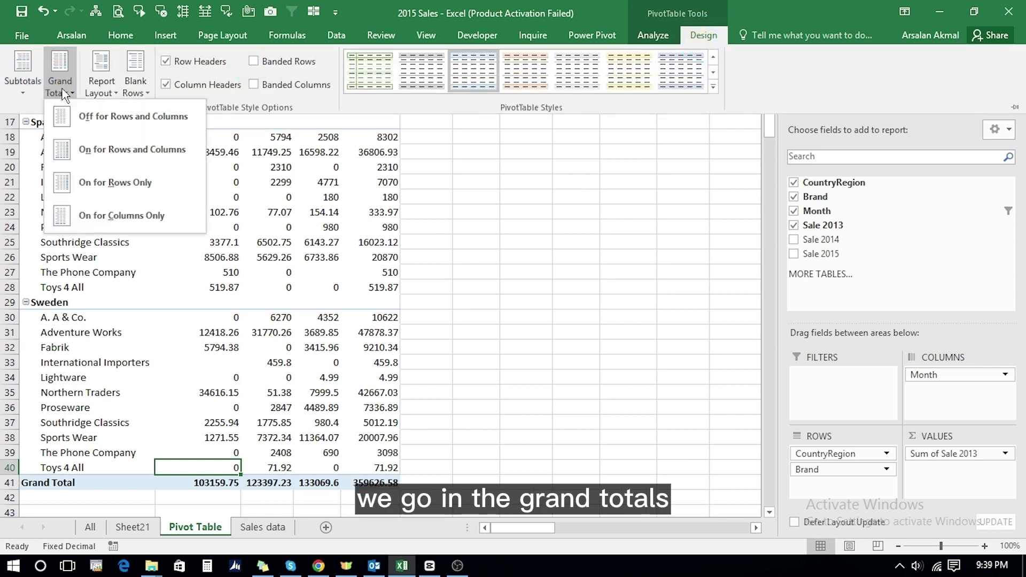
left_click(99, 126)
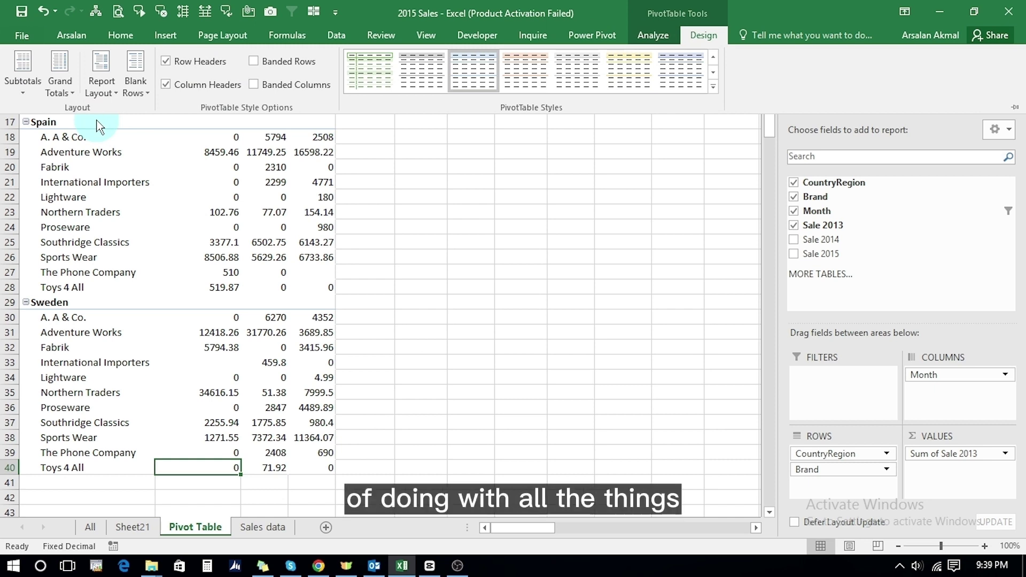
key("ctrl+F1")
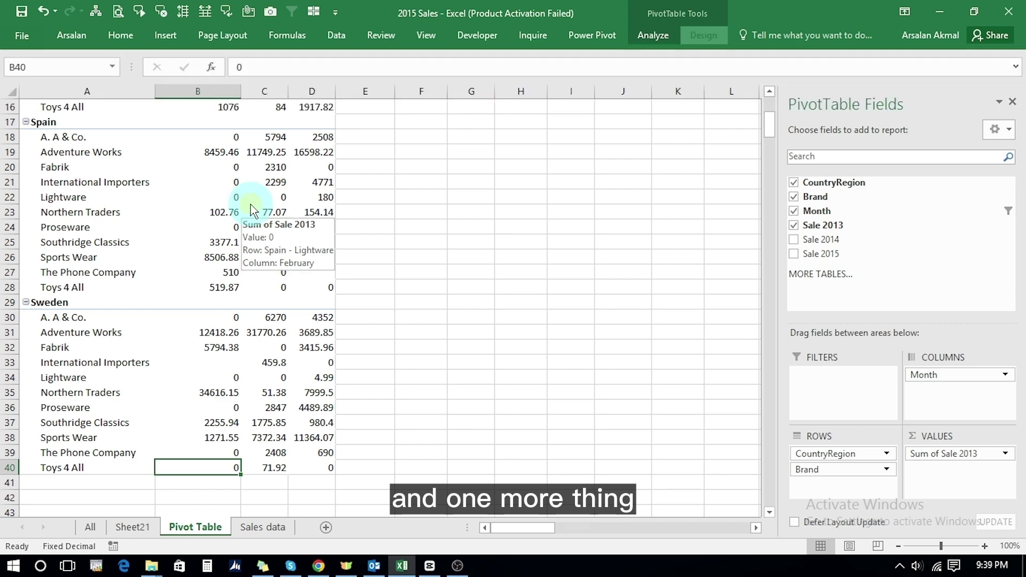
- Review the PivotTable without totals from its last row up to the top of the sheet
key("Up")
key("Up")
key("Up")
key("Up")
key("Up")
key("Up")
key("Up")
key("Up")
key("Up")
key("Up")
key("Up")
key("Up")
key("Up")
key("Up")
key("Up")
key("Up")
key("Up")
key("Up")
key("Up")
key("Up")
key("Up")
key("Up")
key("Up")
key("Up")
key("Up")
key("Up")
key("Up")
key("Up")
key("Up")
key("Up")
key("Up")
key("Up")
key("Up")
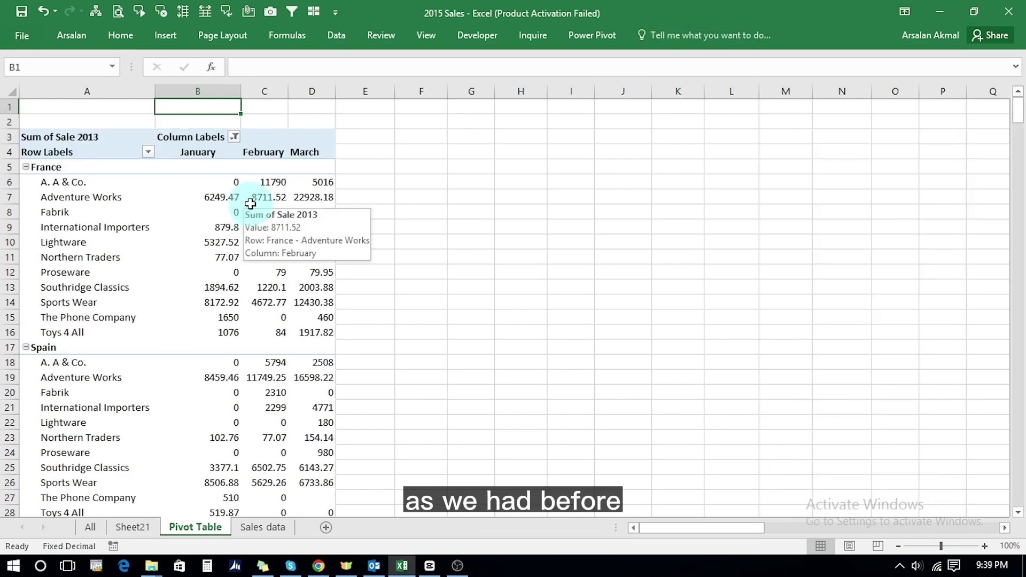
- Set the PivotTable options so that empty cells show 0
left_click(213, 202)
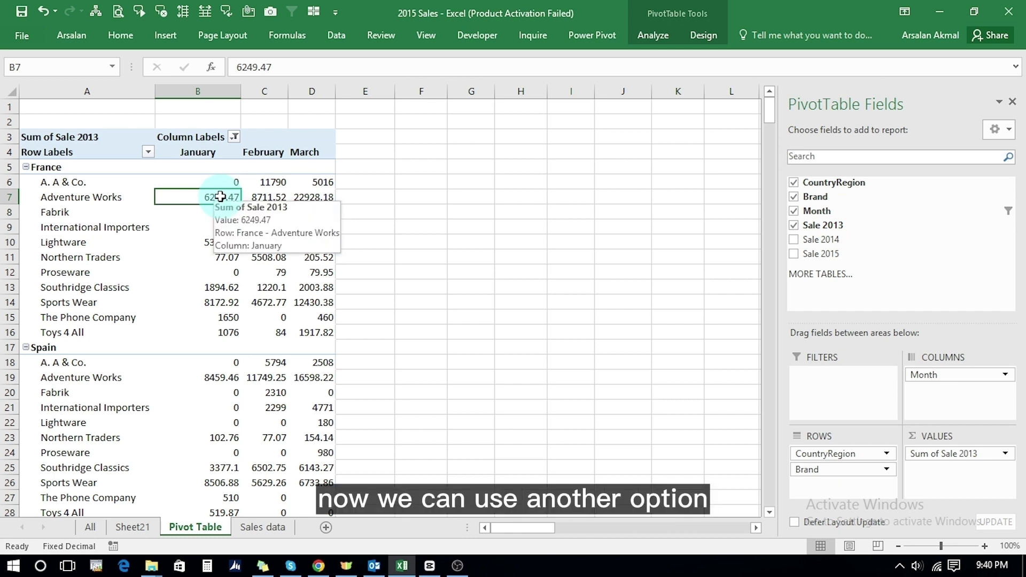
right_click(192, 197)
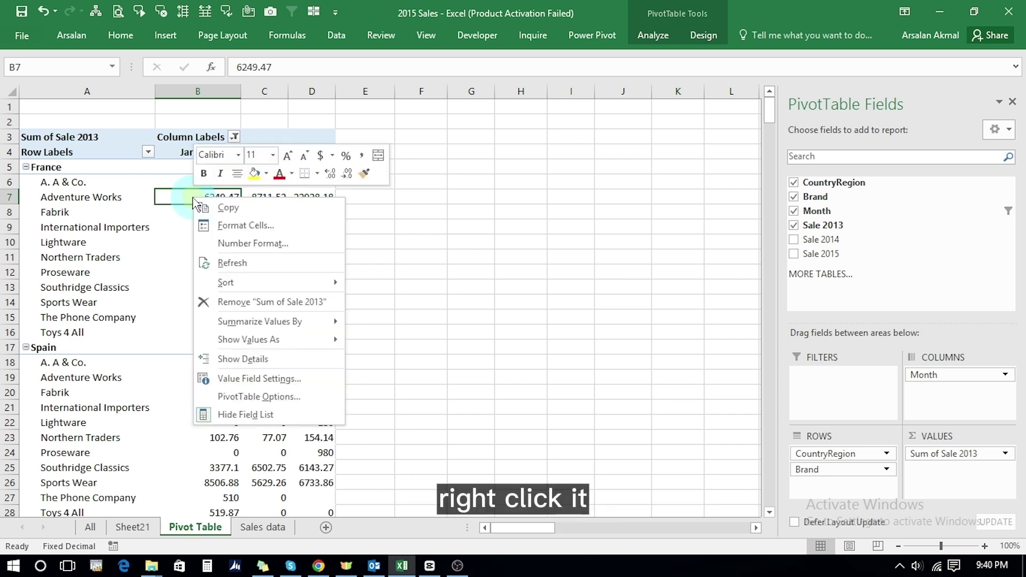
left_click(257, 398)
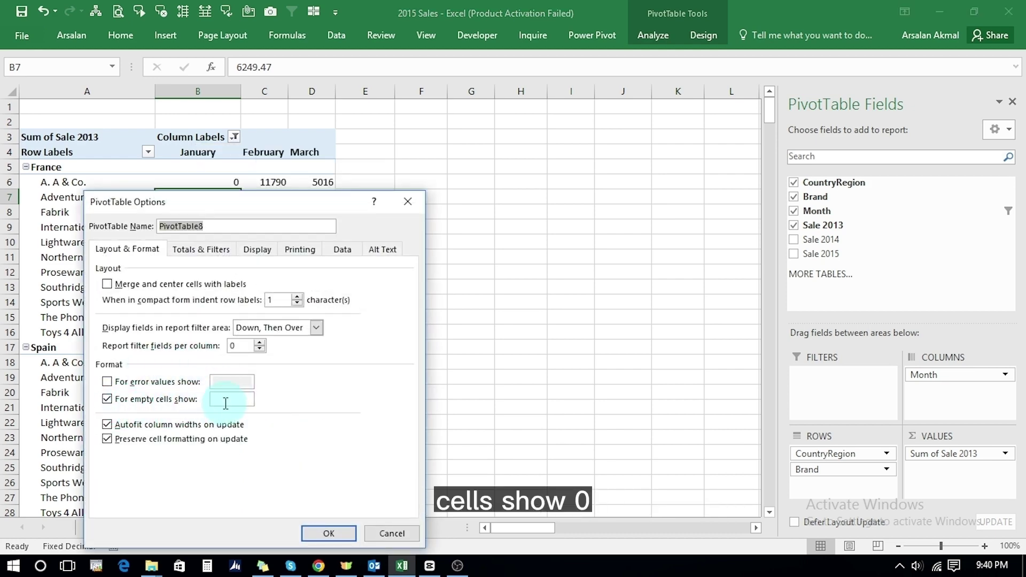
left_click(323, 533)
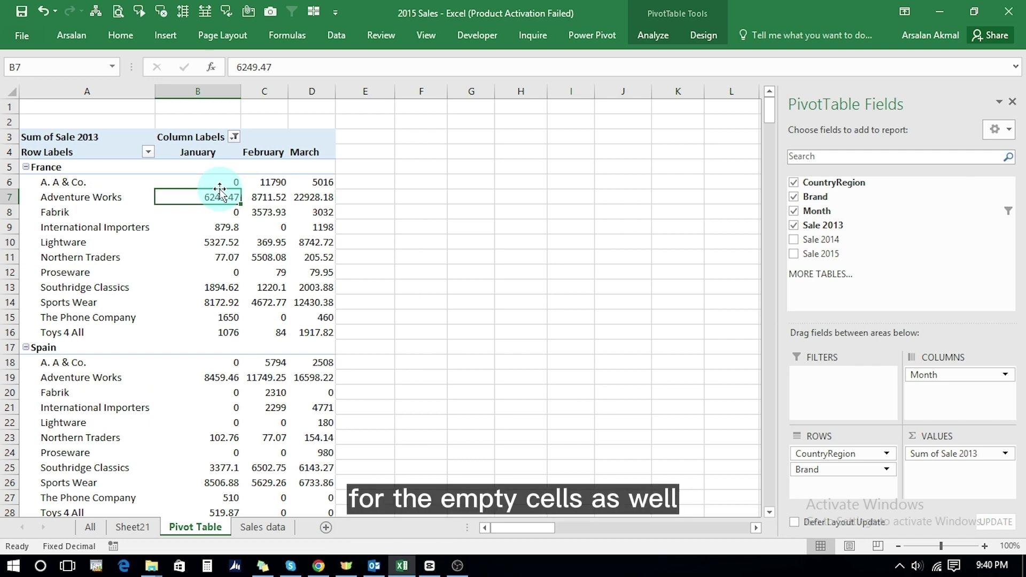
- Format columns B to D in comma style with no decimal places
left_click_drag(203, 90, 327, 85)
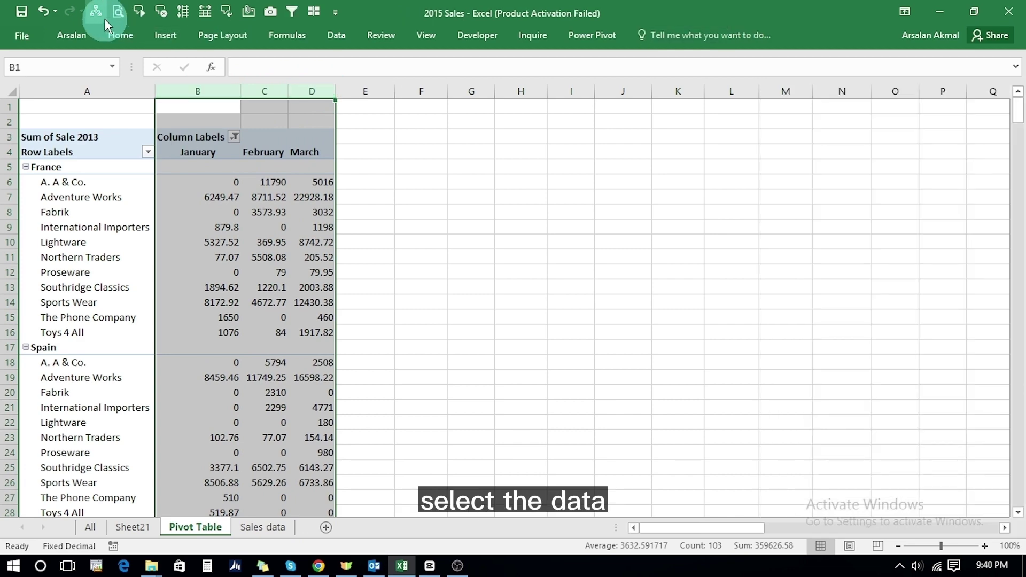
left_click(118, 36)
left_click(525, 83)
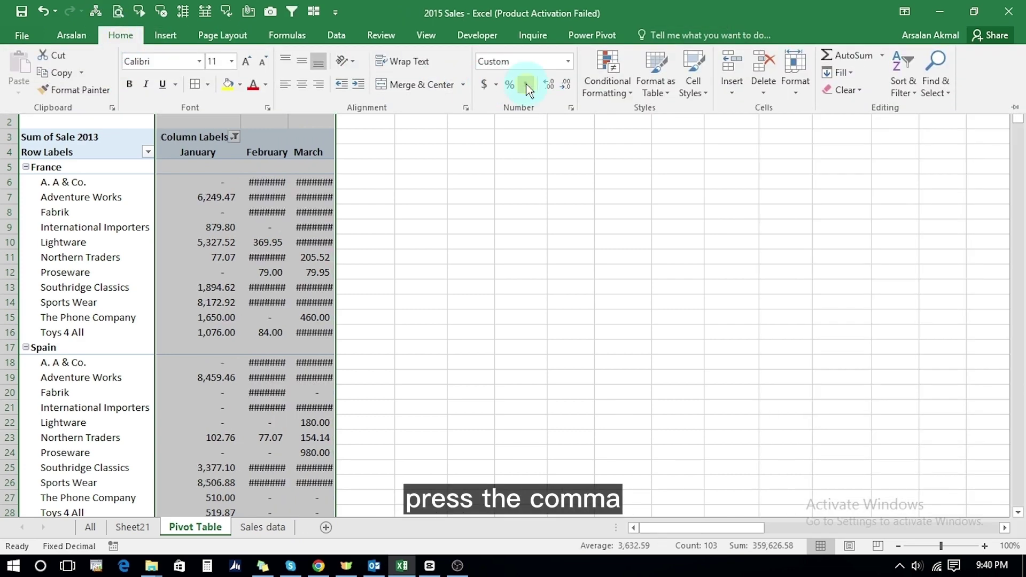
left_click(566, 84)
left_click(565, 84)
left_click(221, 309)
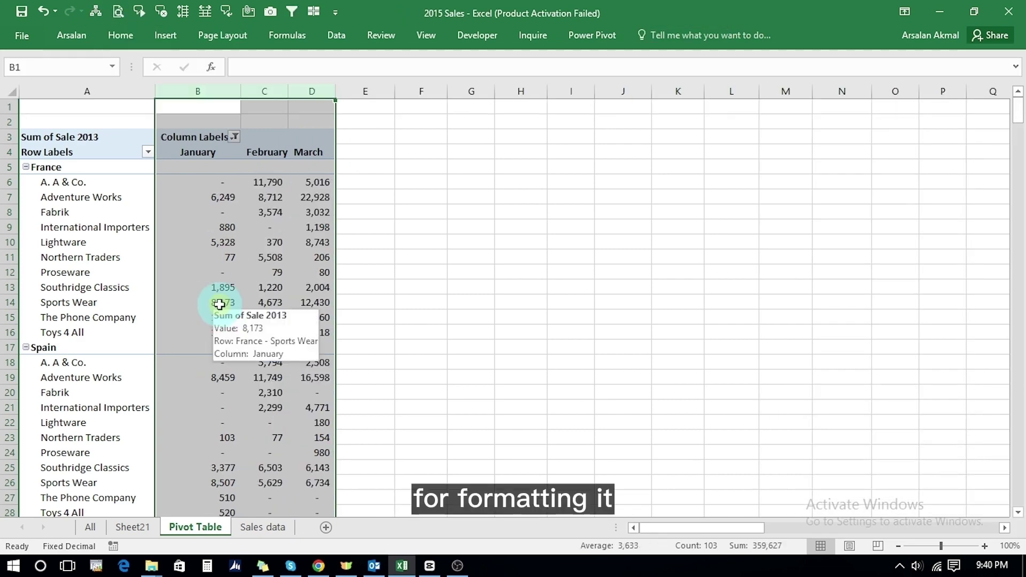
left_click(221, 304)
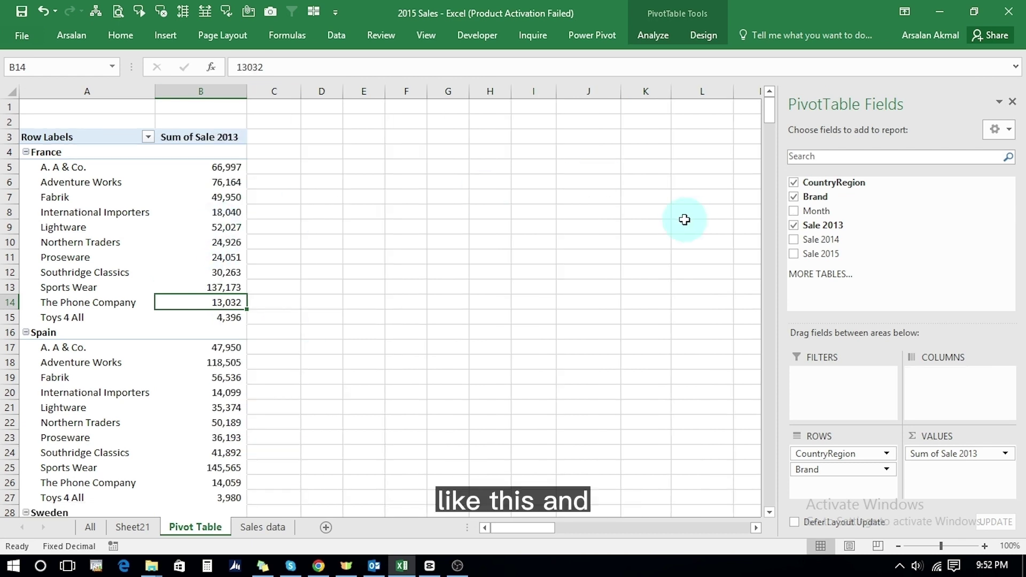
- Add Sale 2014 and Sale 2015 to the PivotTable's values alongside Sale 2013
left_click(794, 240)
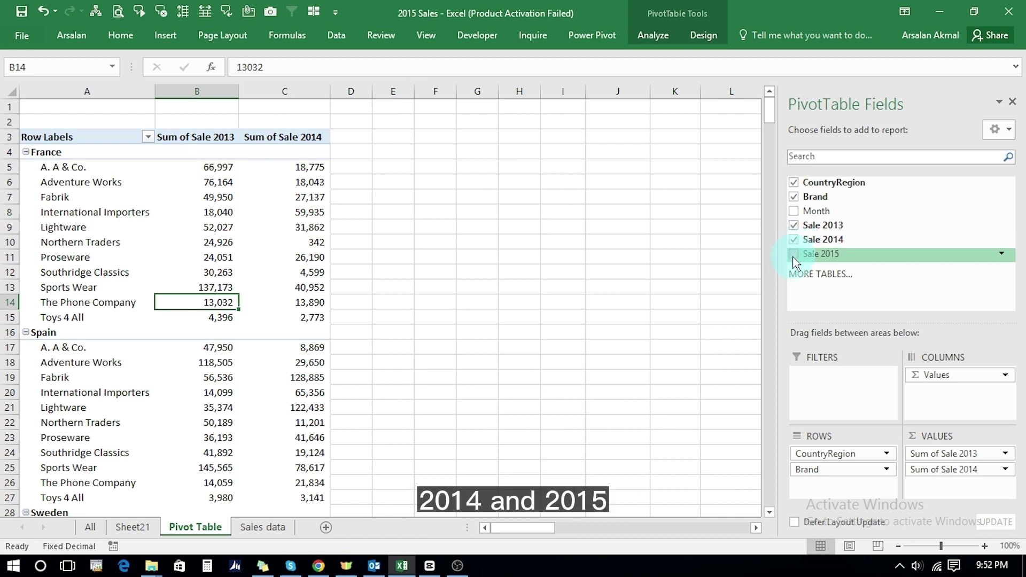
left_click(794, 255)
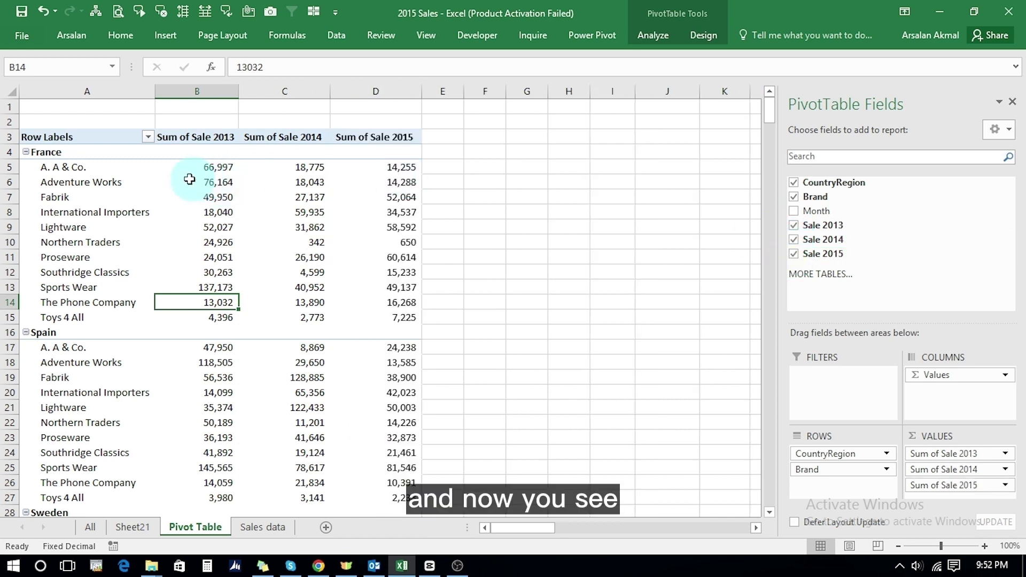
- Examine the value column headings for Sale 2013, Sale 2014 and Sale 2015 in the PivotTable's header row
key("Up")
key("Up")
key("Up")
key("Up")
key("Up")
key("Up")
key("Up")
key("Up")
key("Up")
key("Up")
key("Up")
key("Up")
key("Up")
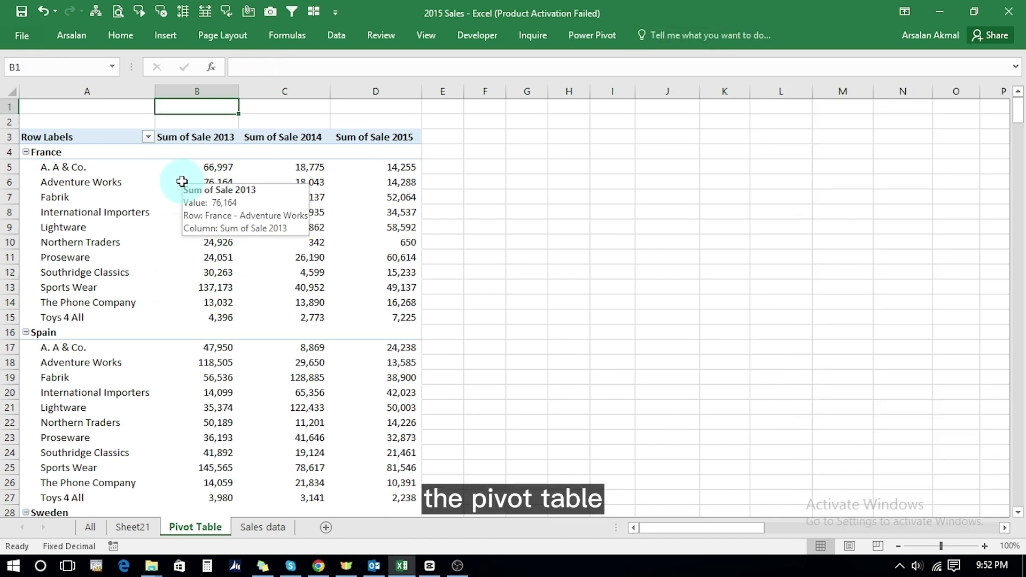
left_click(195, 225)
left_click(192, 138)
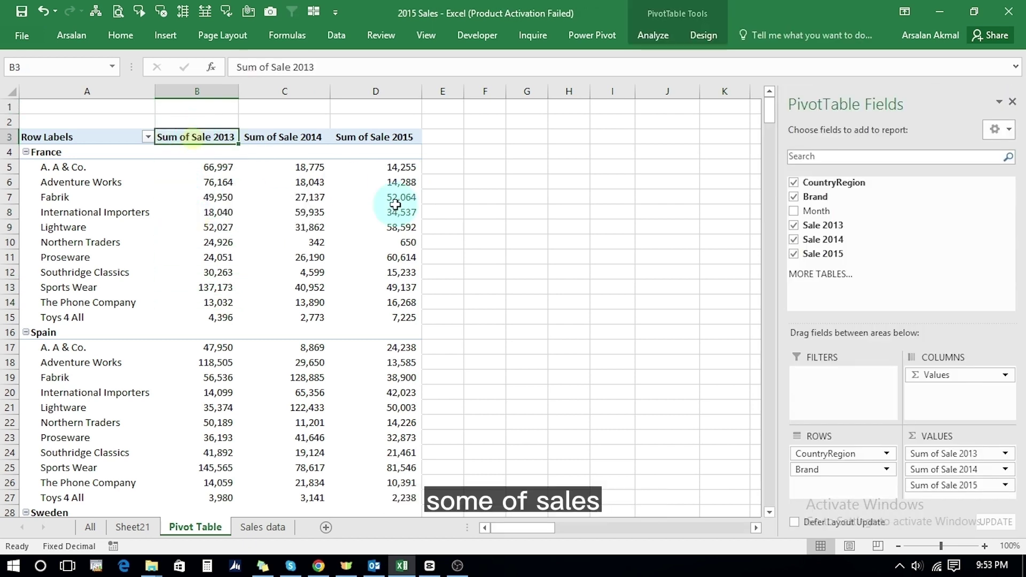
key("Right")
key("Right")
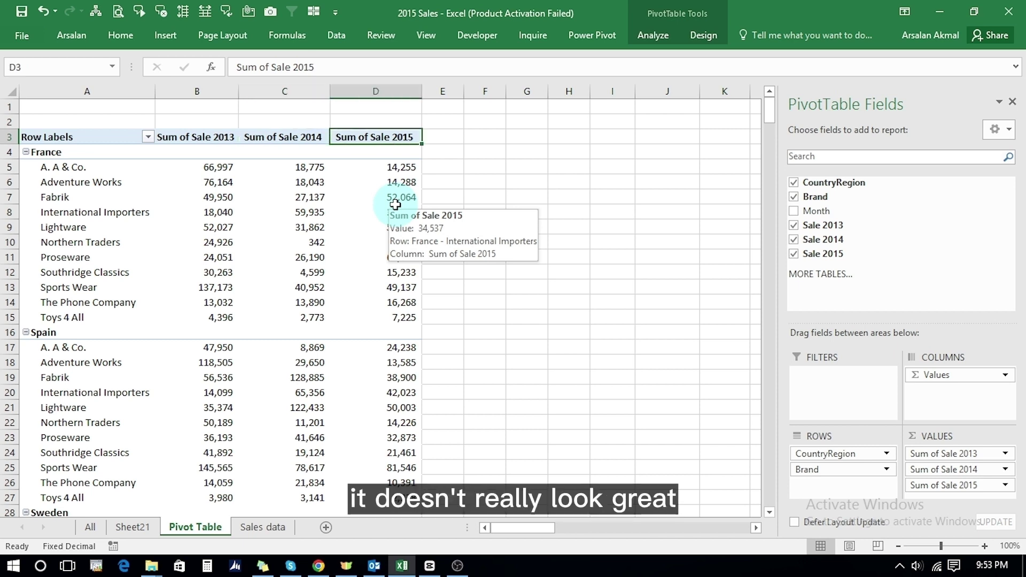
key("Left")
key("Left")
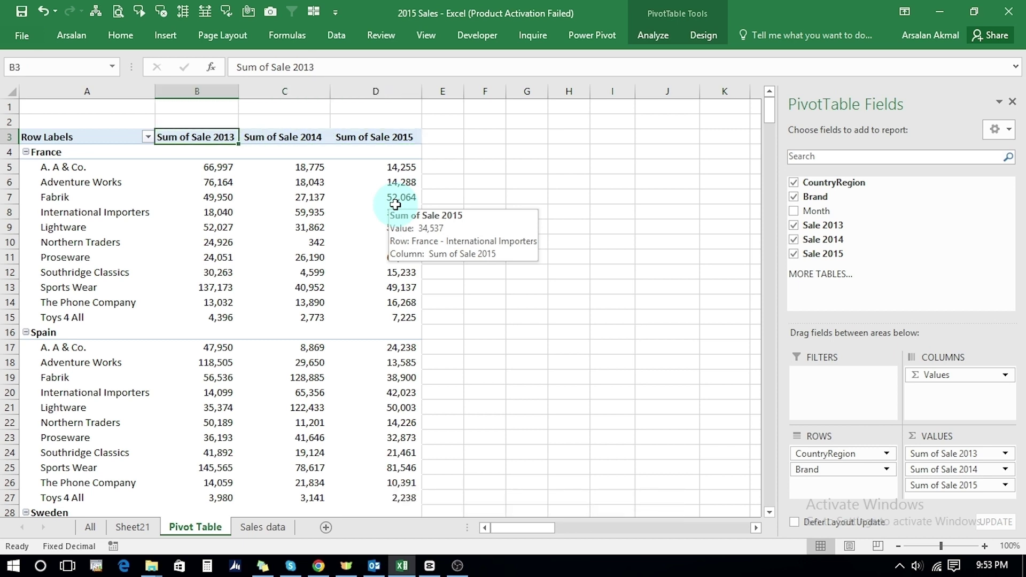
- Rename the PivotTable heading Sum of Sale 2013 in B3 as "Sale 2013" with a leading space
left_click(327, 67)
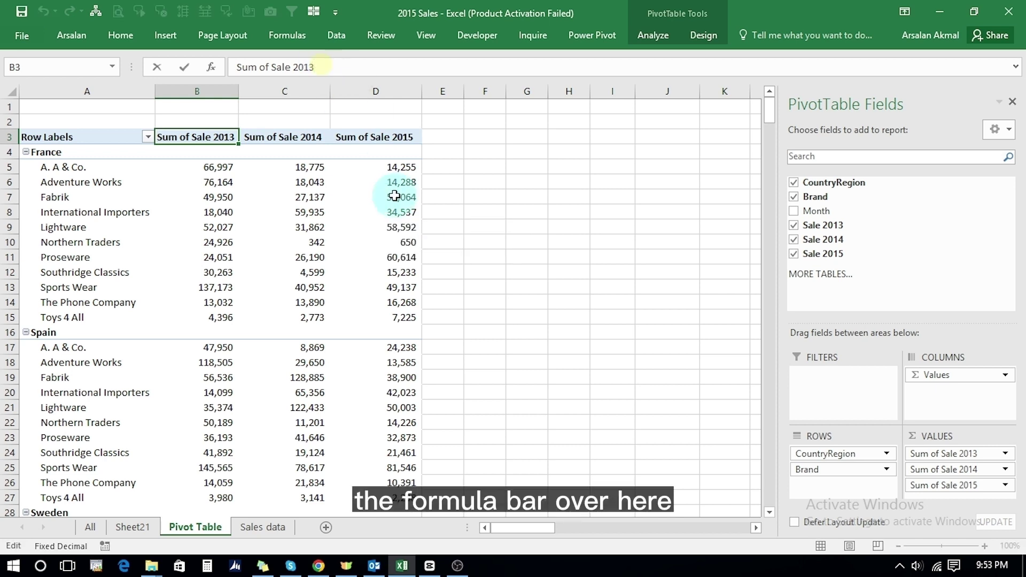
key("Left")
key("Left")
key("Left")
key("Left")
key("Left")
key("Left")
key("BackSpace")
key("BackSpace")
key("BackSpace")
key("BackSpace")
key("BackSpace")
key("BackSpace")
key("BackSpace")
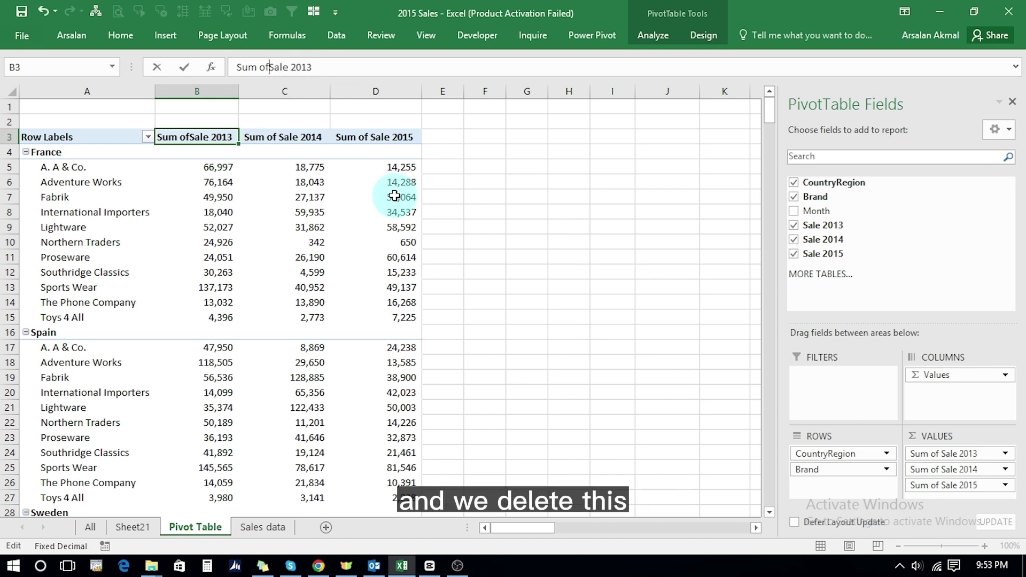
key("Right")
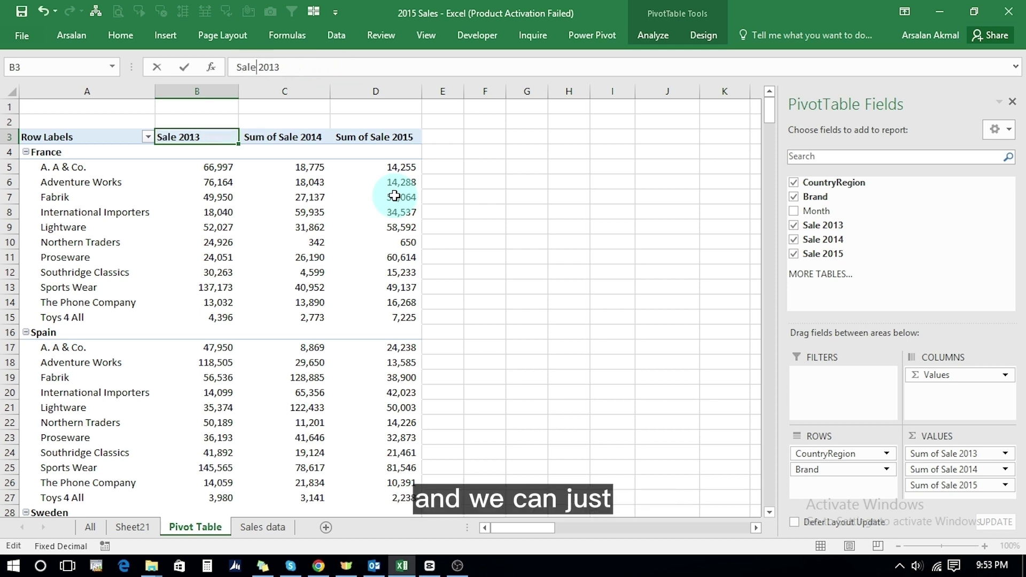
key("Home")
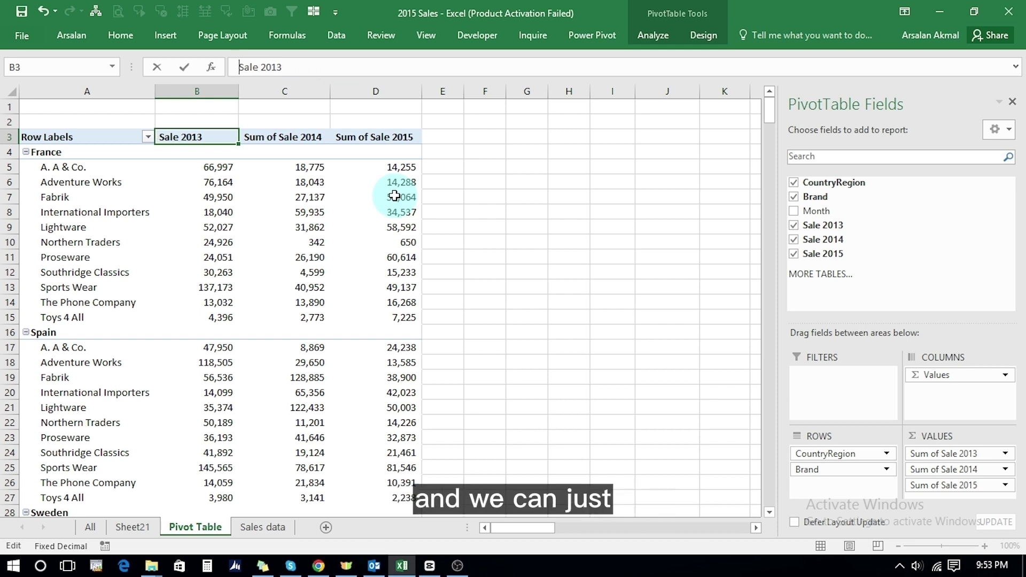
key("Return")
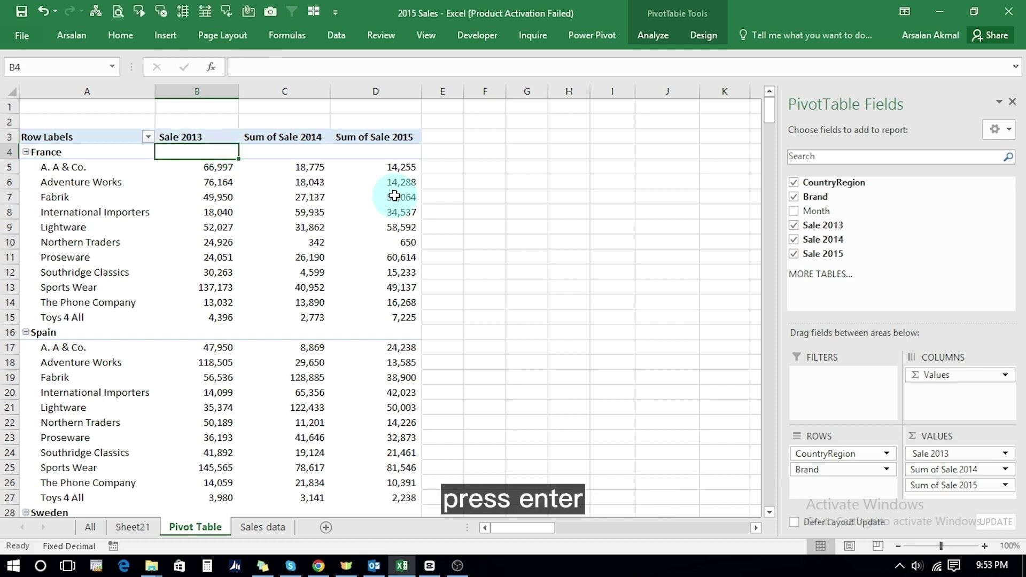
- Rename the PivotTable heading Sum of Sale 2014 in C3 as "Sale 2014" with a leading space
key("Right")
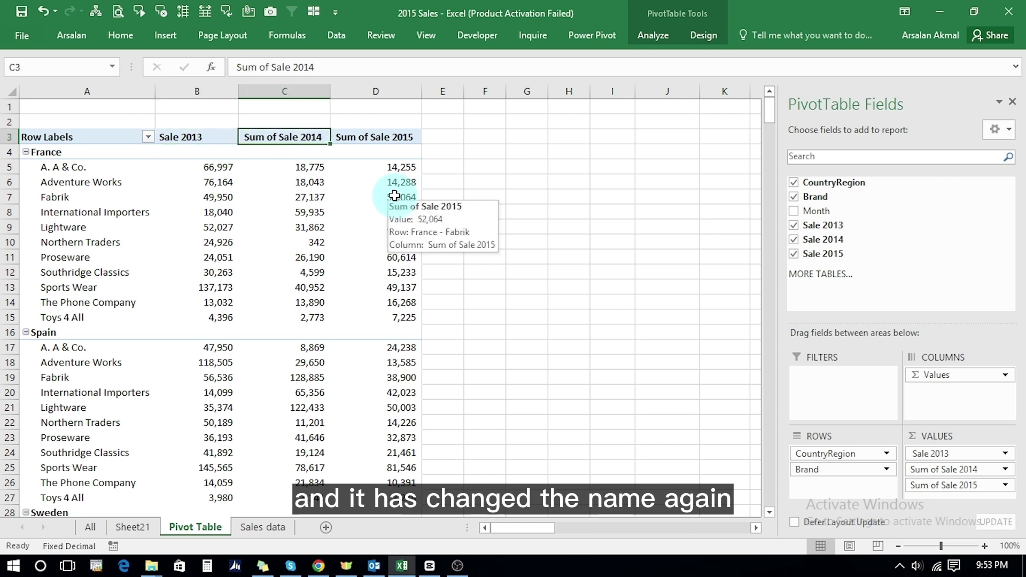
key("F2")
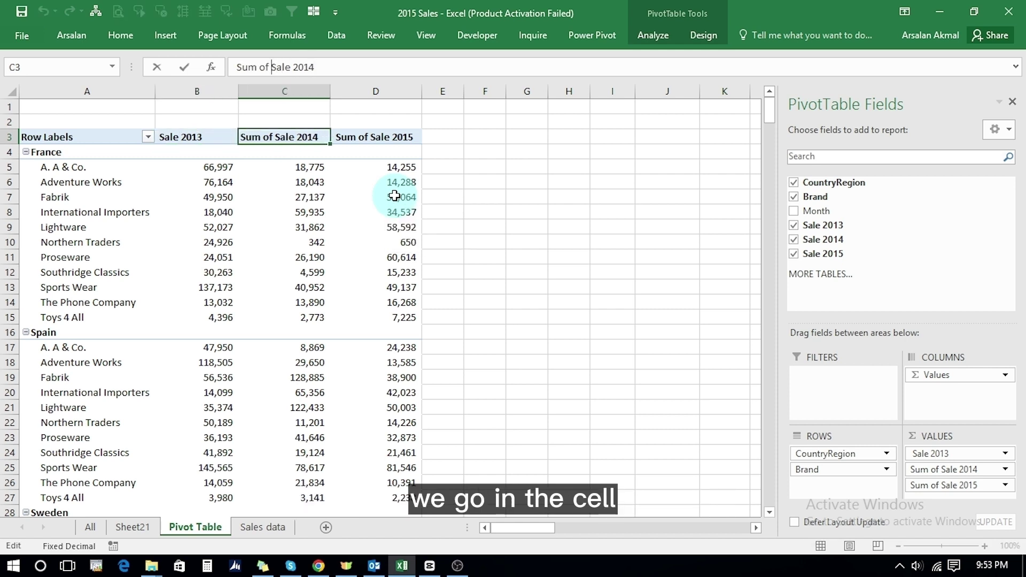
key("BackSpace")
key("BackSpace")
key("BackSpace")
key("BackSpace")
key("BackSpace")
key("BackSpace")
key("BackSpace")
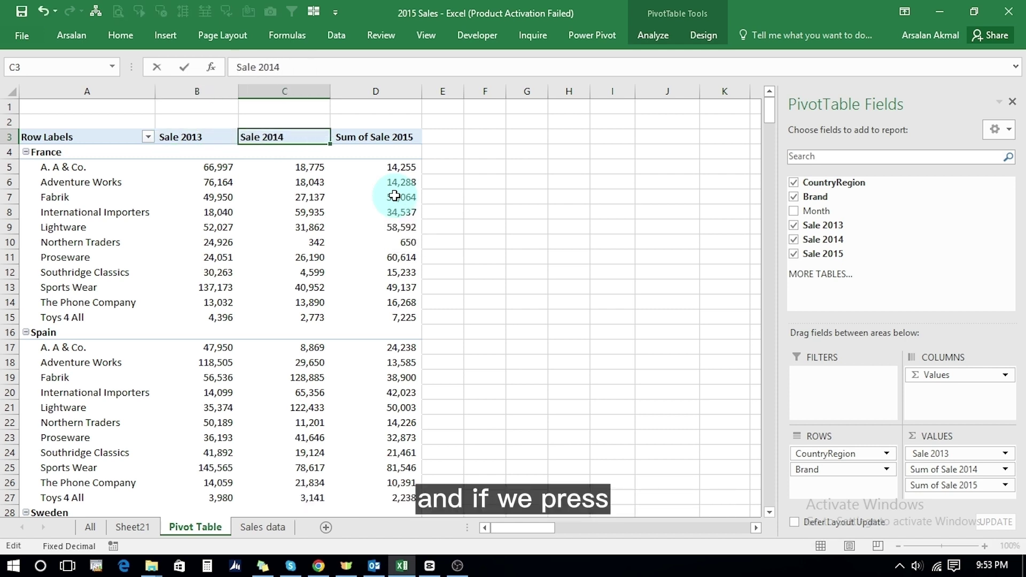
key("Return")
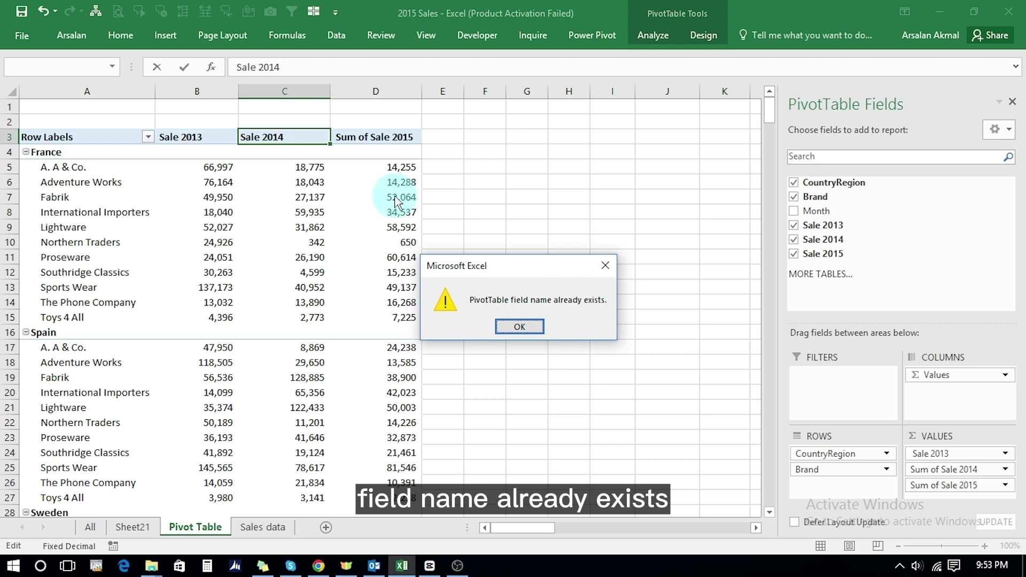
key("Return")
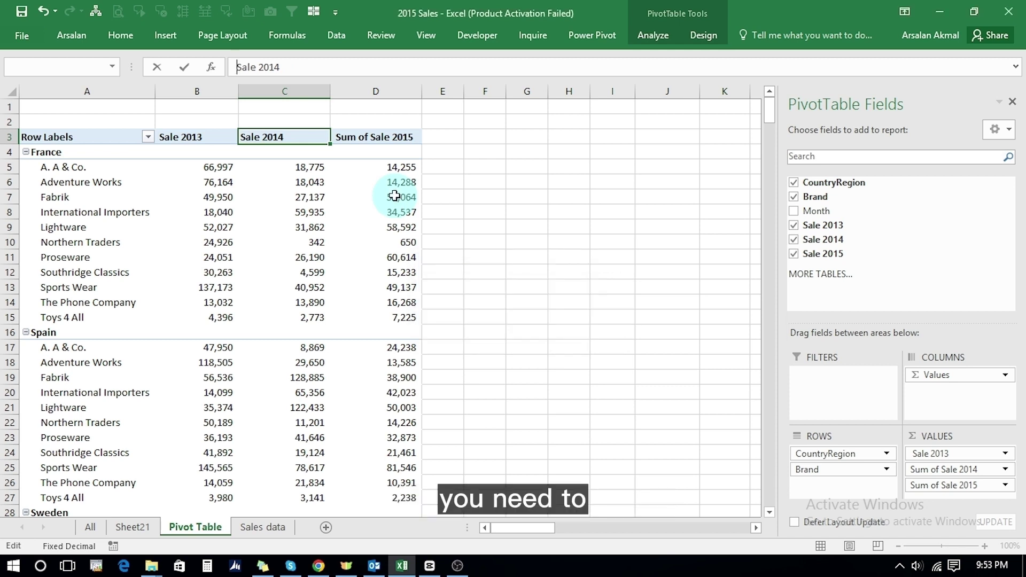
key("Return")
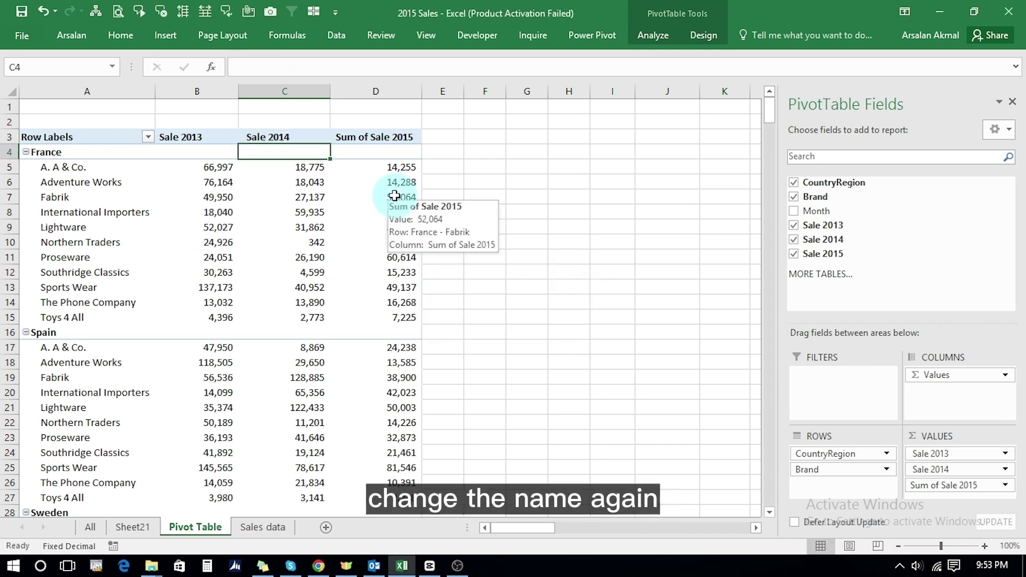
- Rename the PivotTable heading Sum of Sale 2015 in D3 as "Sale 2015" with a leading space
key("Up")
key("Right")
key("F2")
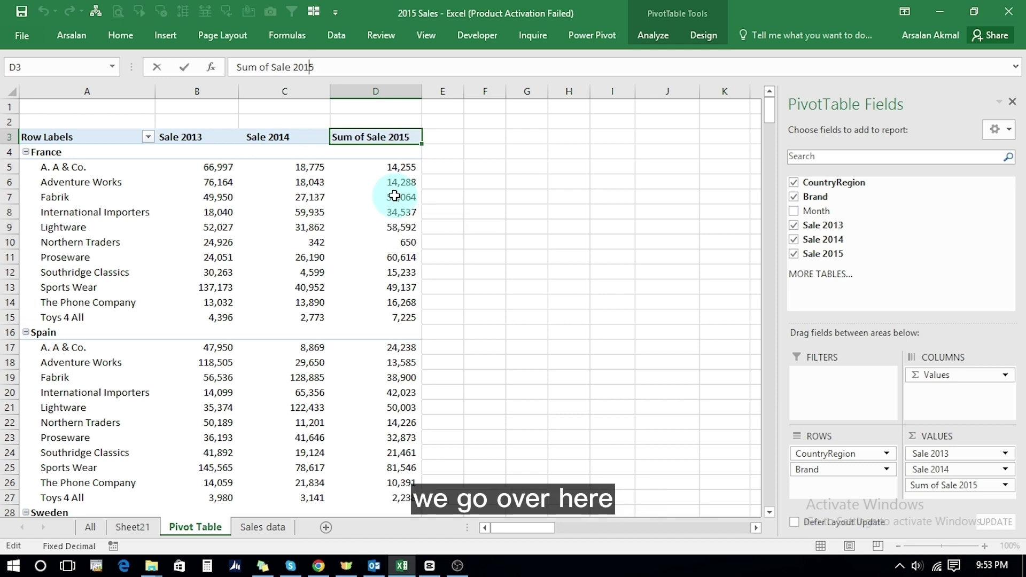
key("ctrl+Left")
key("ctrl+Left")
key("BackSpace")
key("BackSpace")
key("BackSpace")
key("BackSpace")
key("BackSpace")
key("BackSpace")
key("BackSpace")
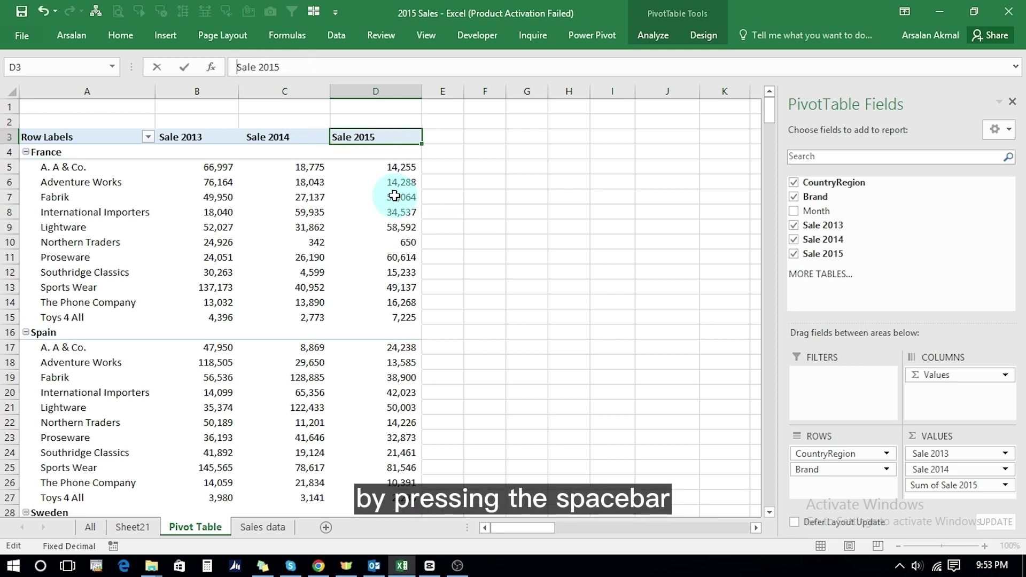
key("Return")
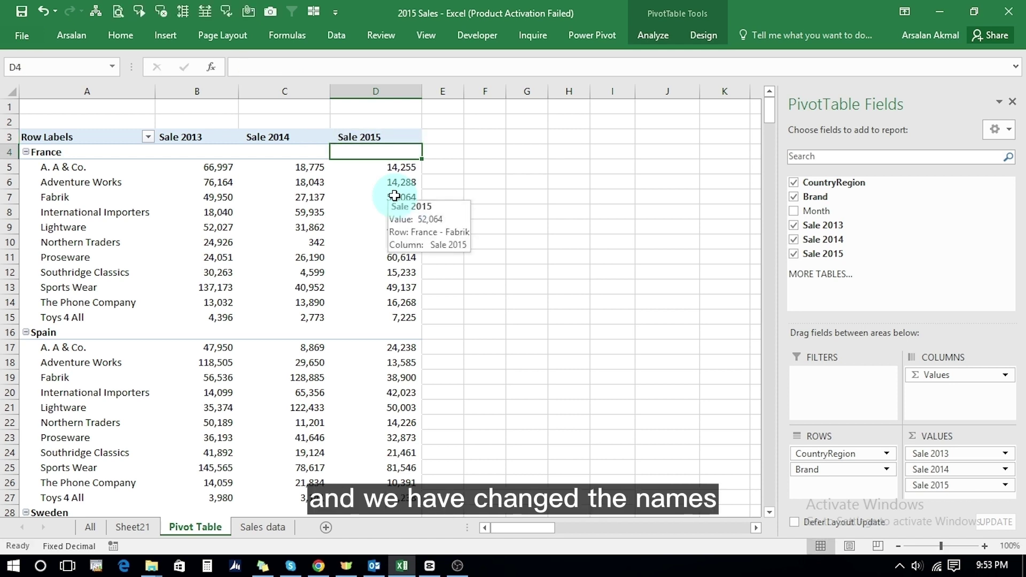
- Select the three renamed value headings B3 to D3 in the PivotTable's header row to review them
key("Left")
key("Left")
key("Up")
key("shift+Right")
key("shift+Right")
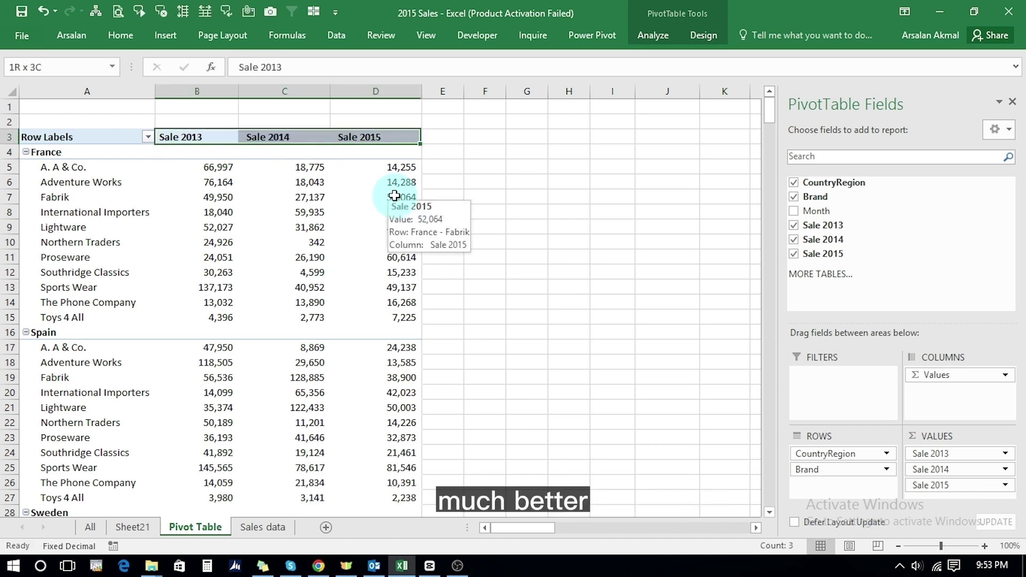
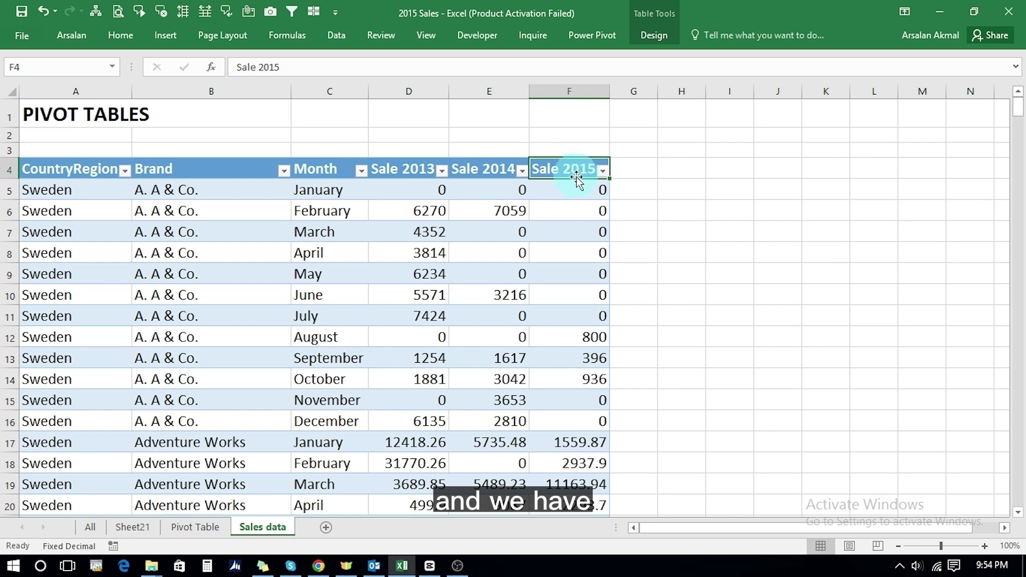
- Copy the whole Sale 2015 column with its header into a widened column G and change the copied header to Sale 2016
left_click_drag(657, 91, 684, 92)
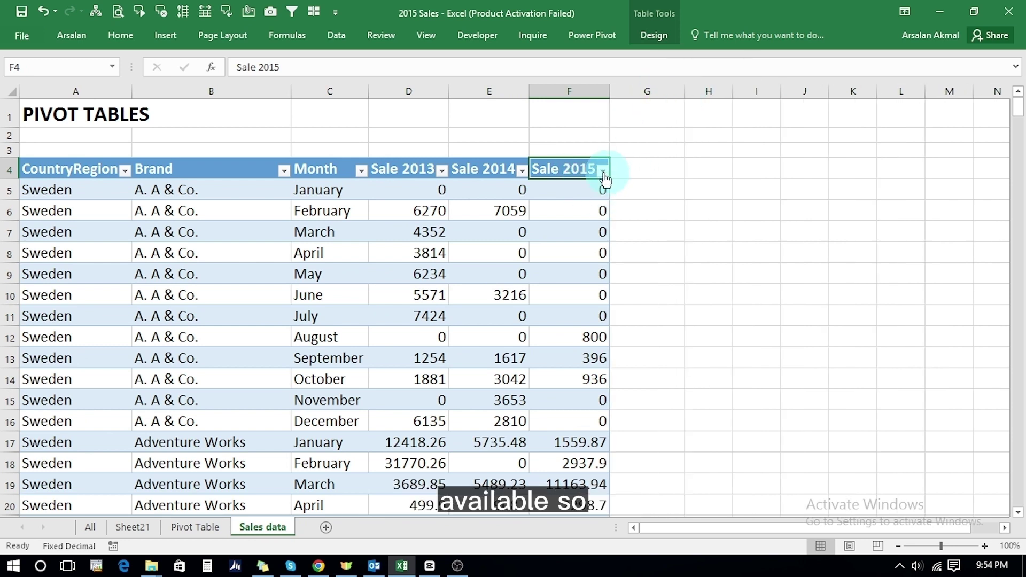
key("shift+Down")
key("shift+Down")
key("shift+Down")
key("shift+Down")
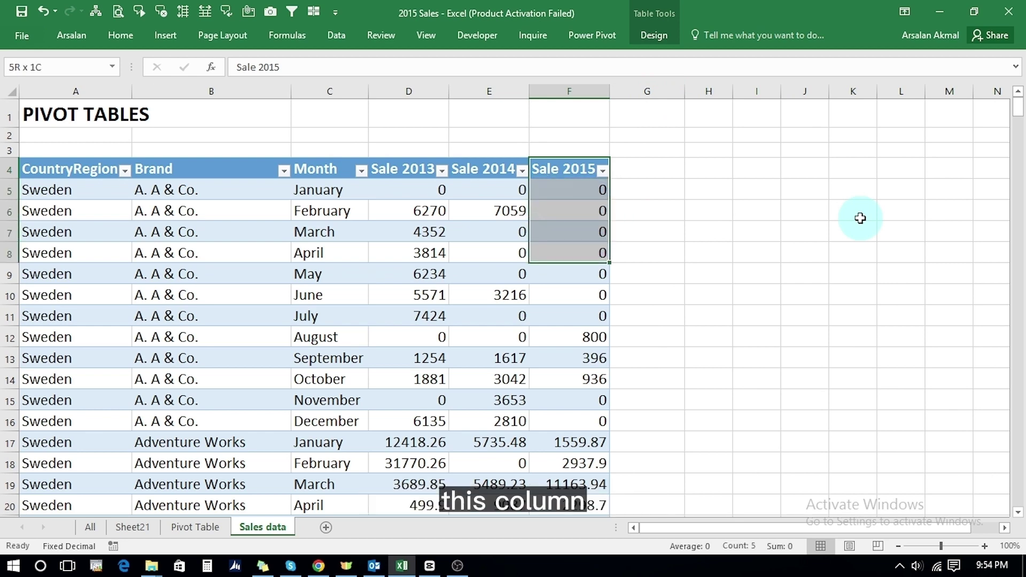
key("ctrl+shift+Down")
key("ctrl+c")
key("ctrl+Up")
key("Right")
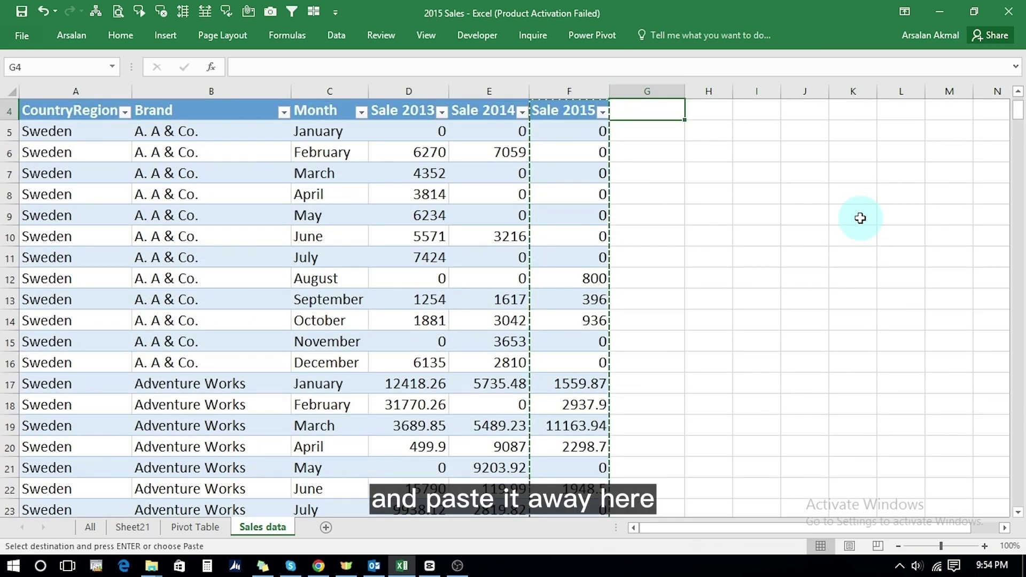
key("ctrl+v")
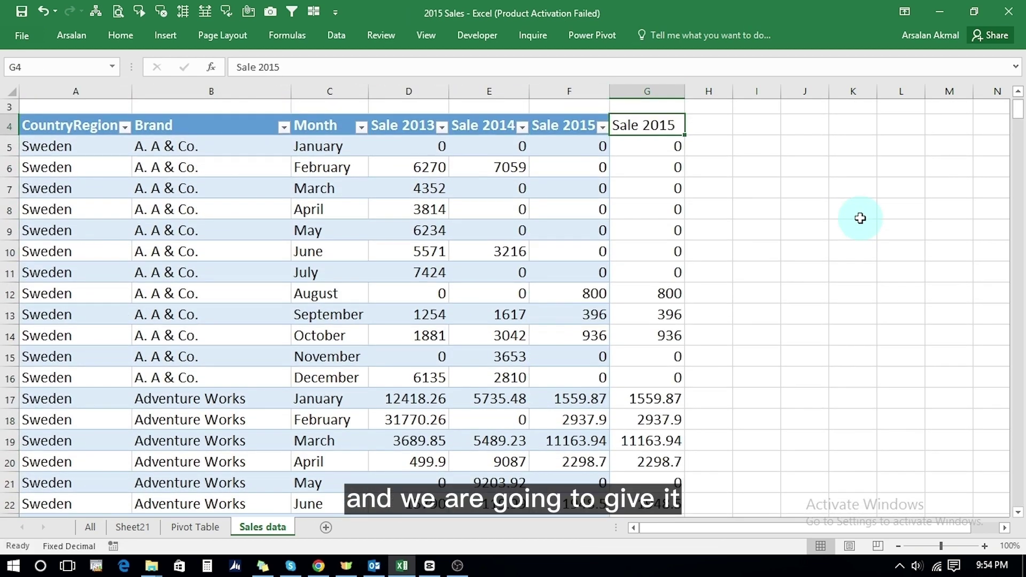
key("F2")
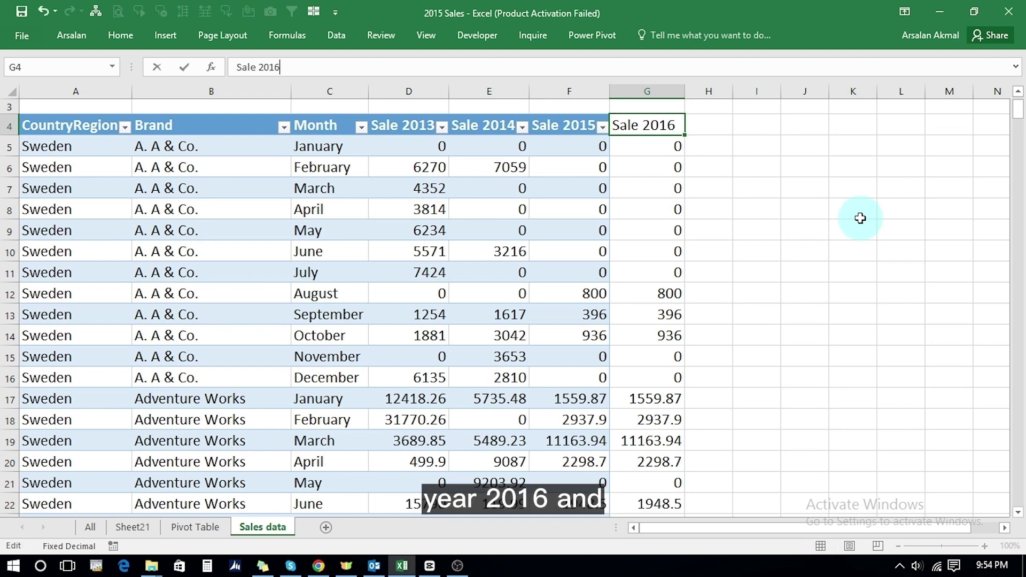
key("Return")
- Extend the sales table from its last row by one column so that it includes column G
key("Left")
key("ctrl+Down")
key("Left")
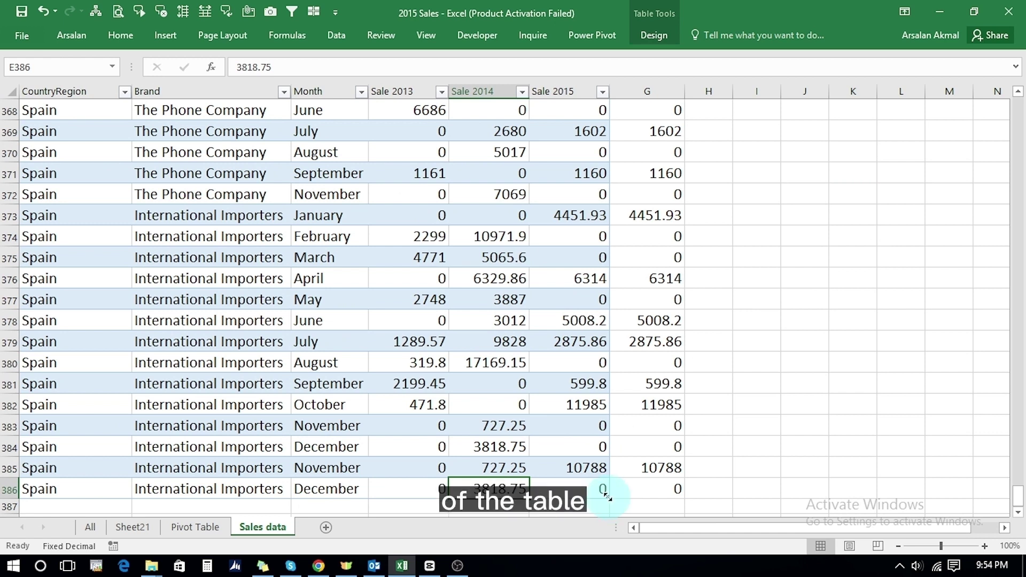
left_click_drag(608, 497, 680, 492)
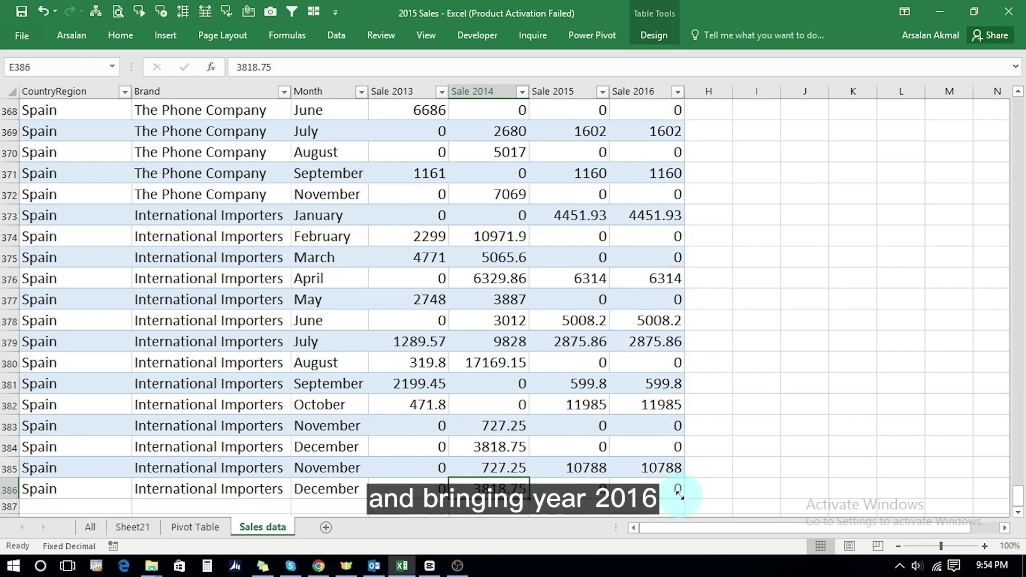
- Examine the Sale 2016 column of the sales table, from its header through the rows for Sweden
left_click(647, 327)
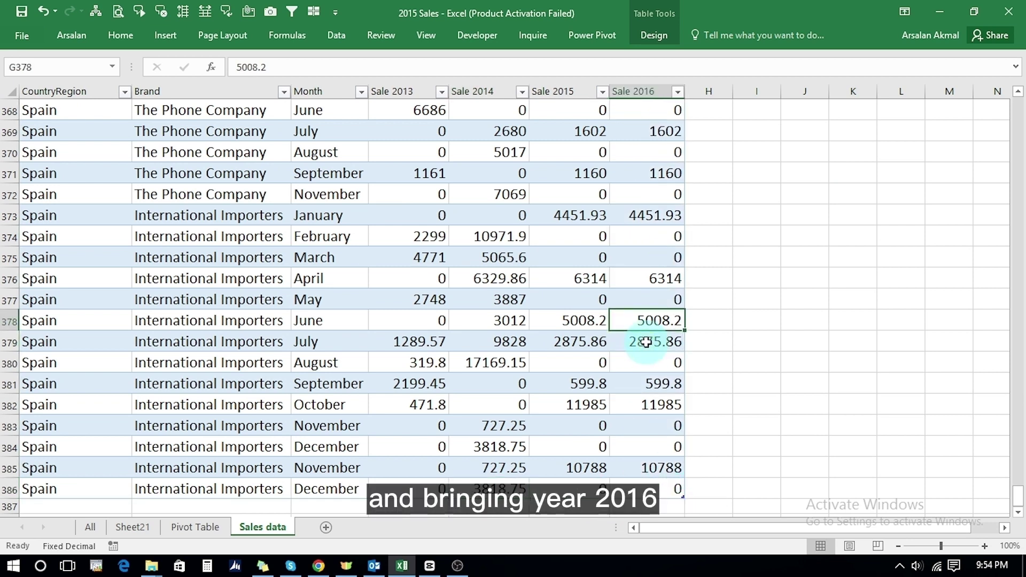
key("ctrl+Up")
key("ctrl+Up")
key("Down")
key("Down")
key("Down")
key("Down")
key("Down")
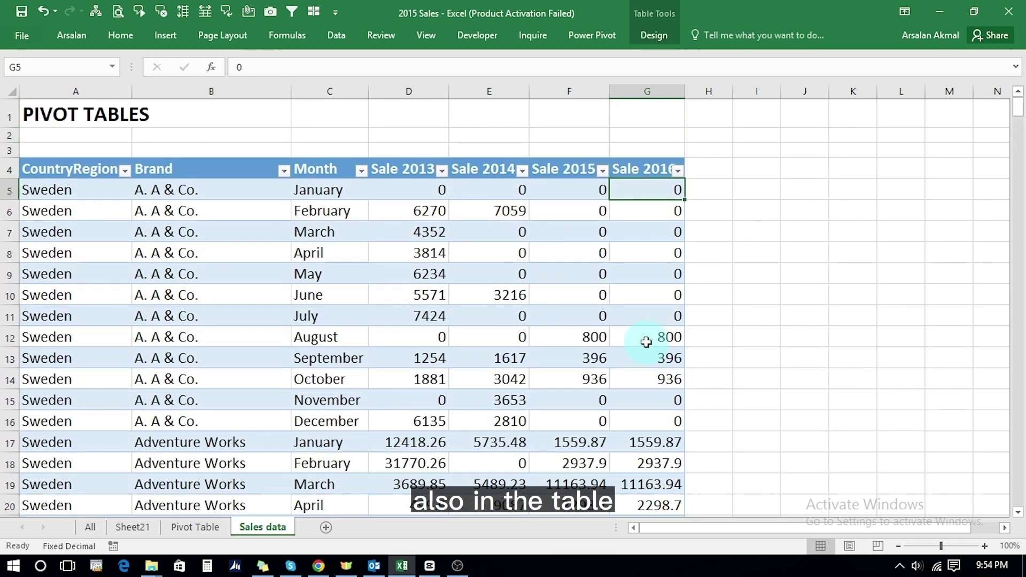
key("Up")
key("Up")
key("Up")
key("Down")
key("Down")
key("Down")
key("Down")
key("Down")
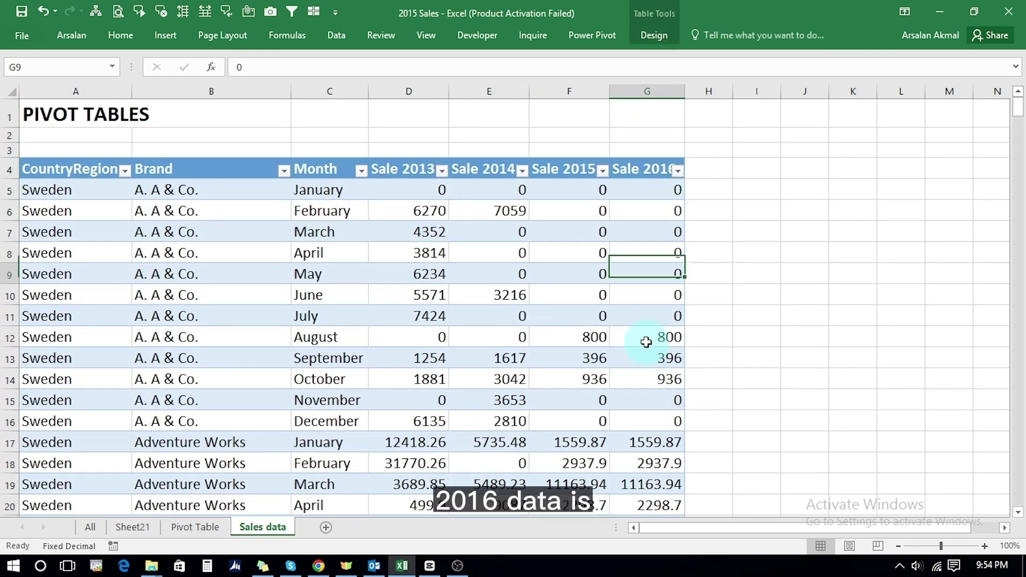
key("Down")
key("Down")
key("Down")
key("Down")
key("Down")
key("Down")
key("Down")
key("Down")
key("Down")
key("Down")
key("Down")
key("Down")
key("Down")
key("Down")
key("Down")
key("Down")
key("Down")
key("Down")
key("Down")
key("Down")
key("Down")
key("Down")
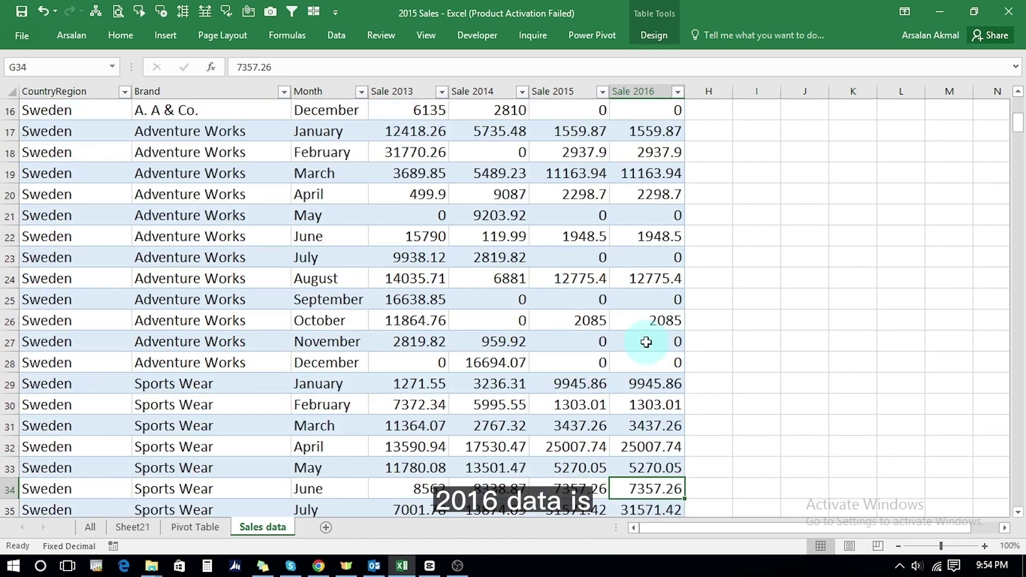
key("Up")
key("Up")
key("Up")
key("Up")
key("Up")
key("Up")
key("Up")
key("Up")
key("Up")
key("Up")
key("Up")
key("Up")
key("Up")
key("Up")
key("Up")
key("Up")
key("Up")
key("Up")
key("Up")
key("Up")
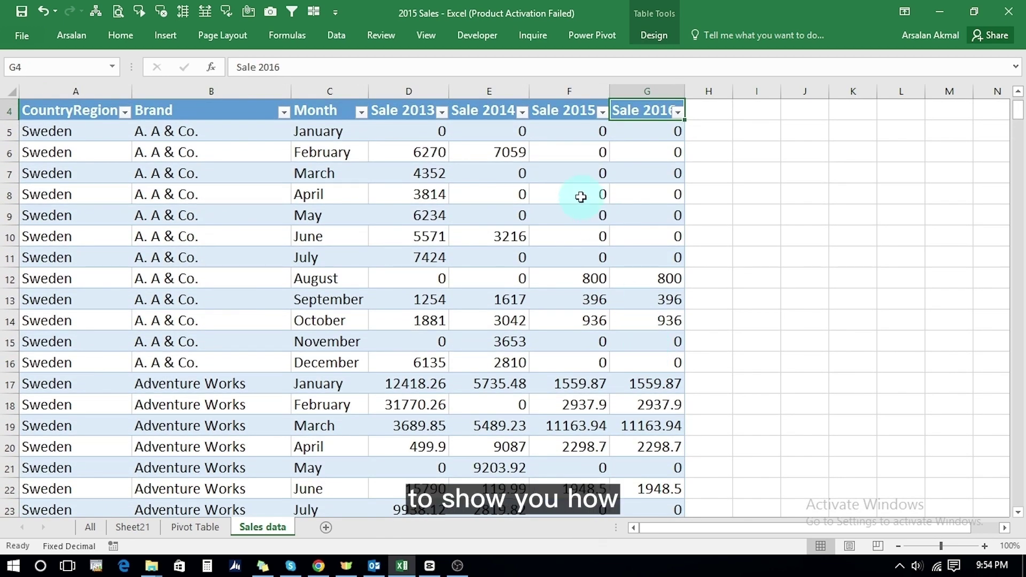
- Refresh all data in the workbook so that the PivotTable takes in the extended sales table
left_click(633, 161)
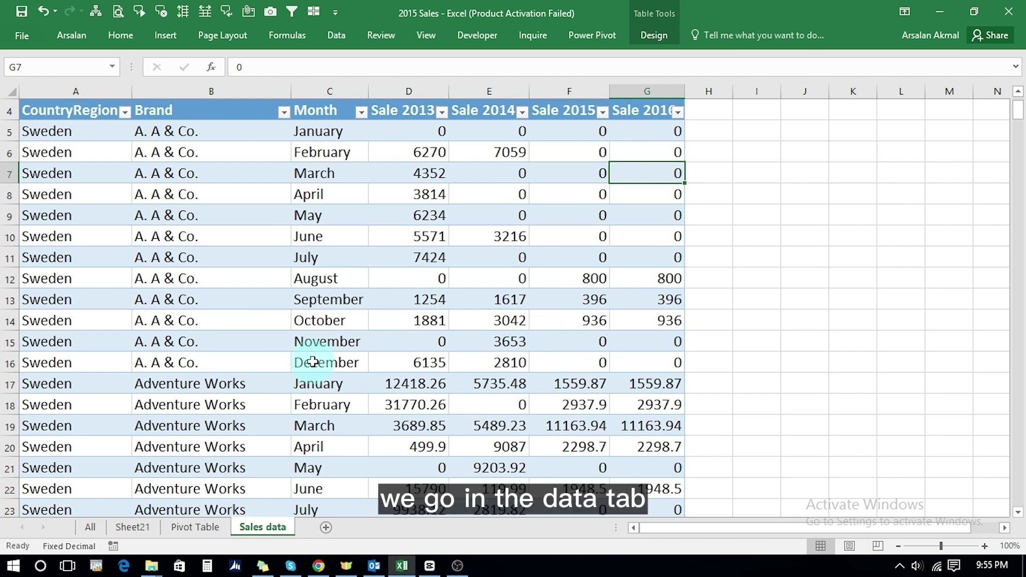
left_click(339, 36)
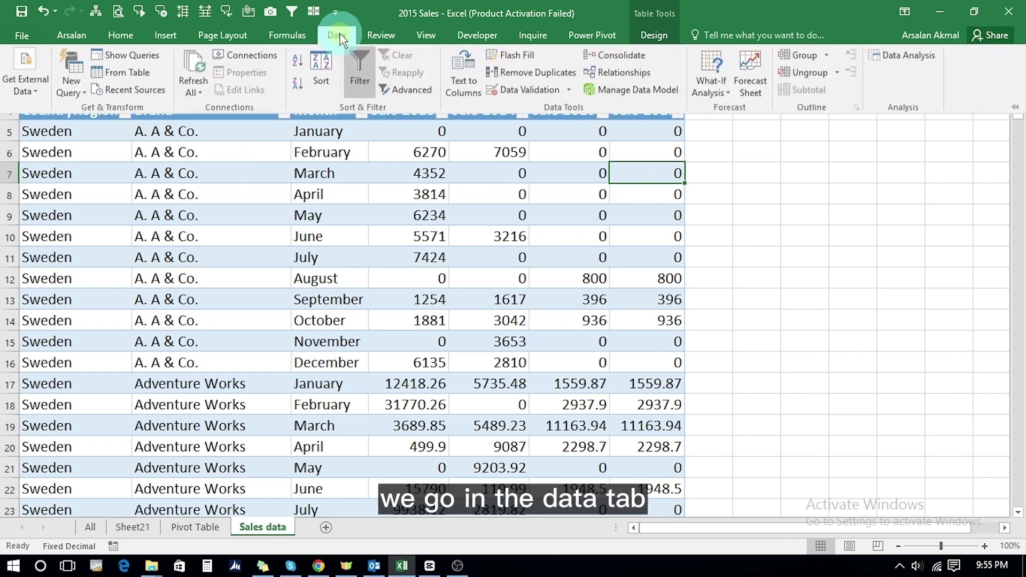
left_click(193, 69)
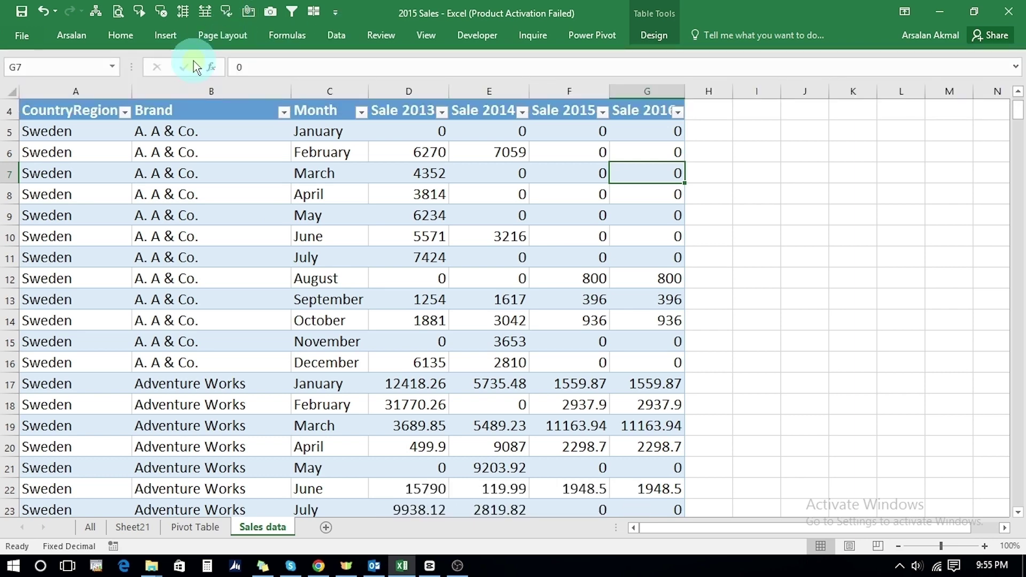
- Add the Sale 2016 field to the values of the PivotTable on the Pivot Table sheet
left_click(196, 528)
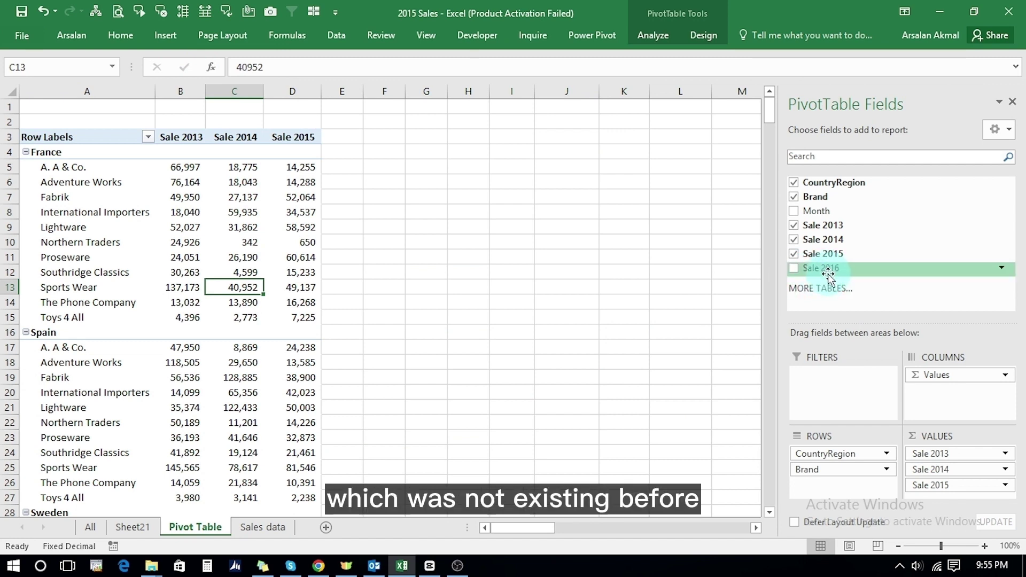
left_click(794, 273)
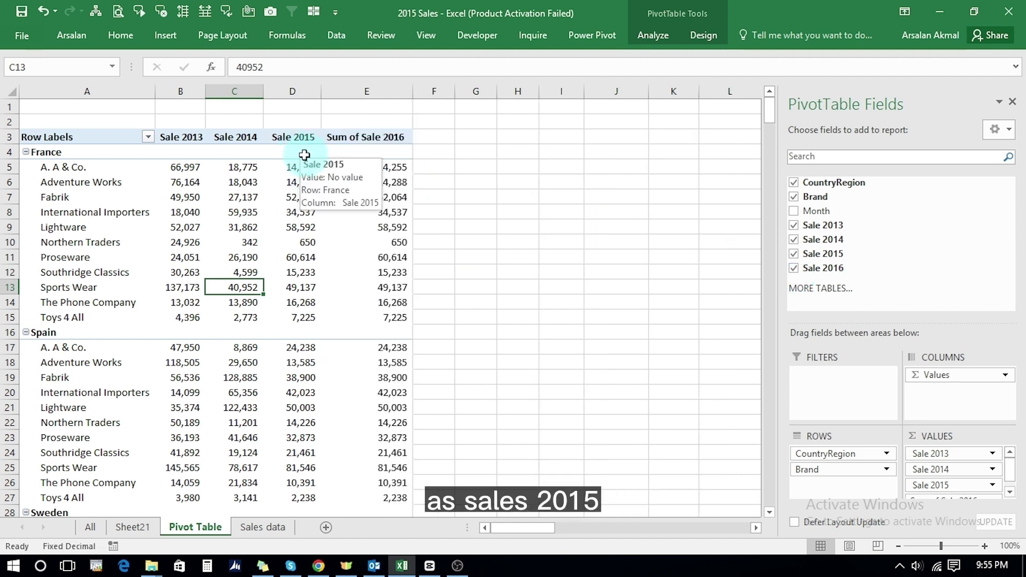
mouse_move(333, 182)
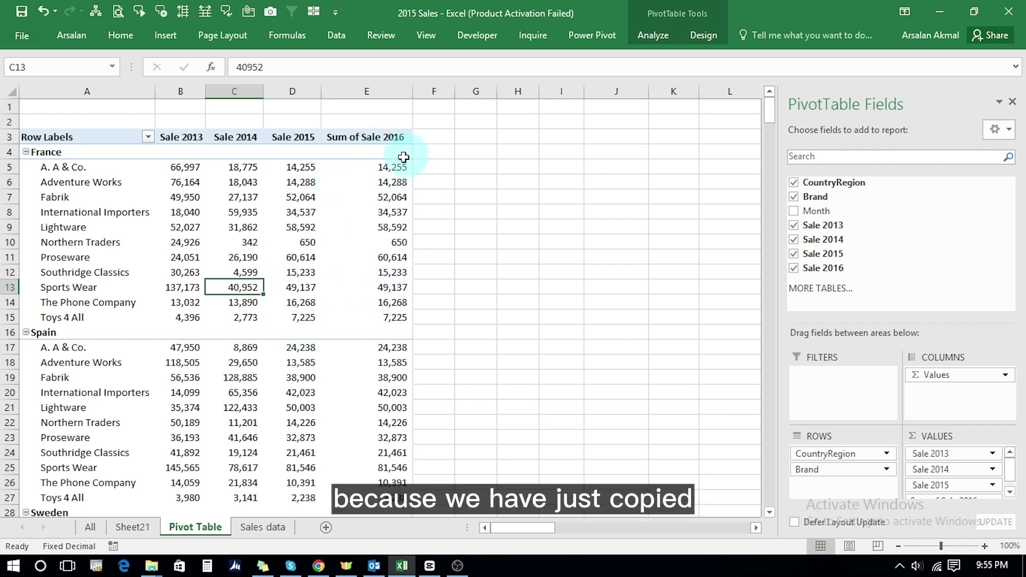
mouse_move(395, 236)
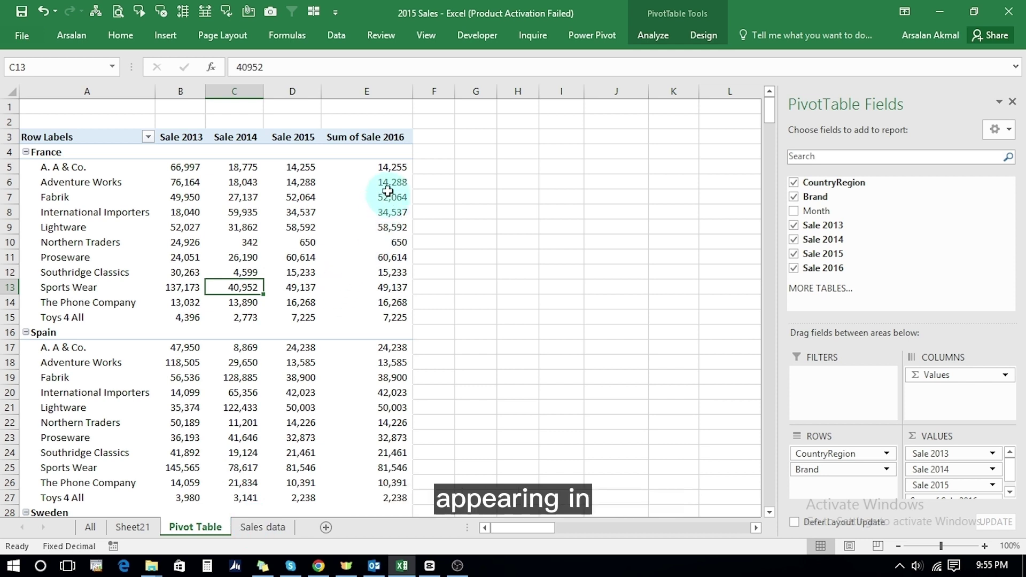
mouse_move(371, 178)
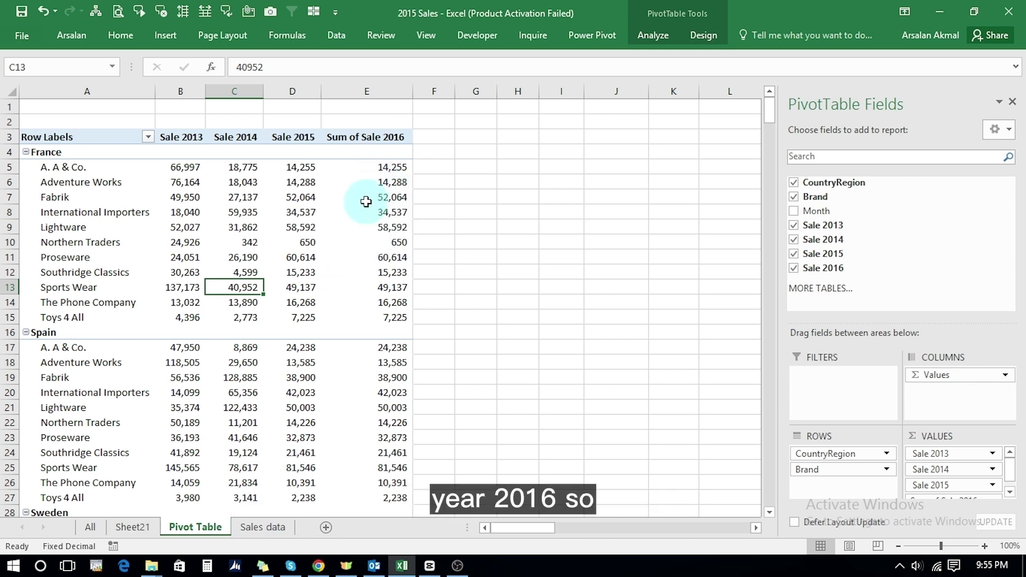
mouse_move(366, 202)
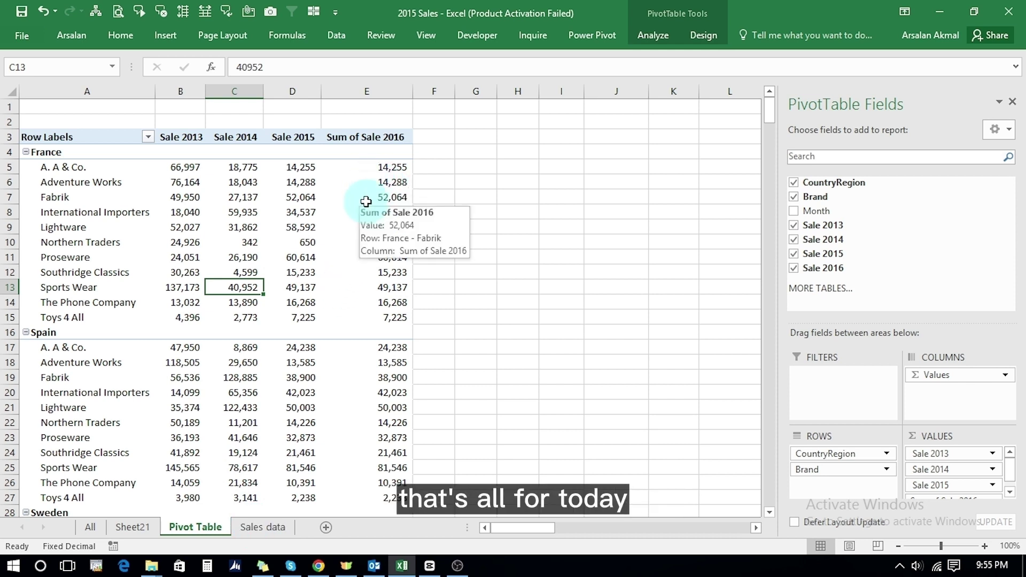